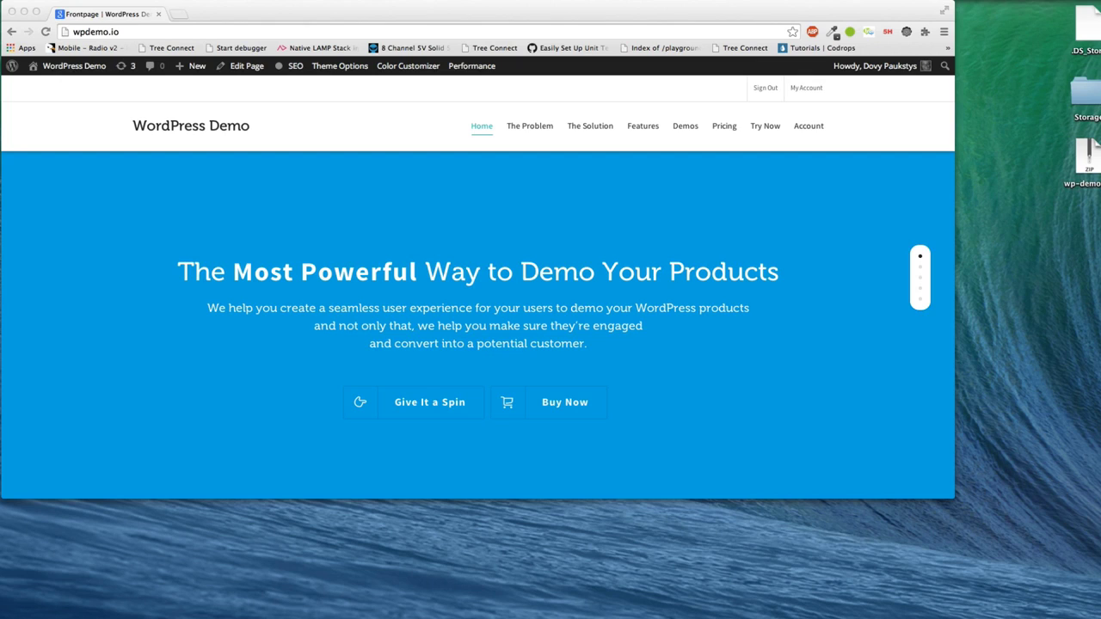
Run 'ee site create demo.wpdemo.io --wpsubdir' in Terminal, then hide it to return to Chrome
key(super+Tab)
key(super+Tab)
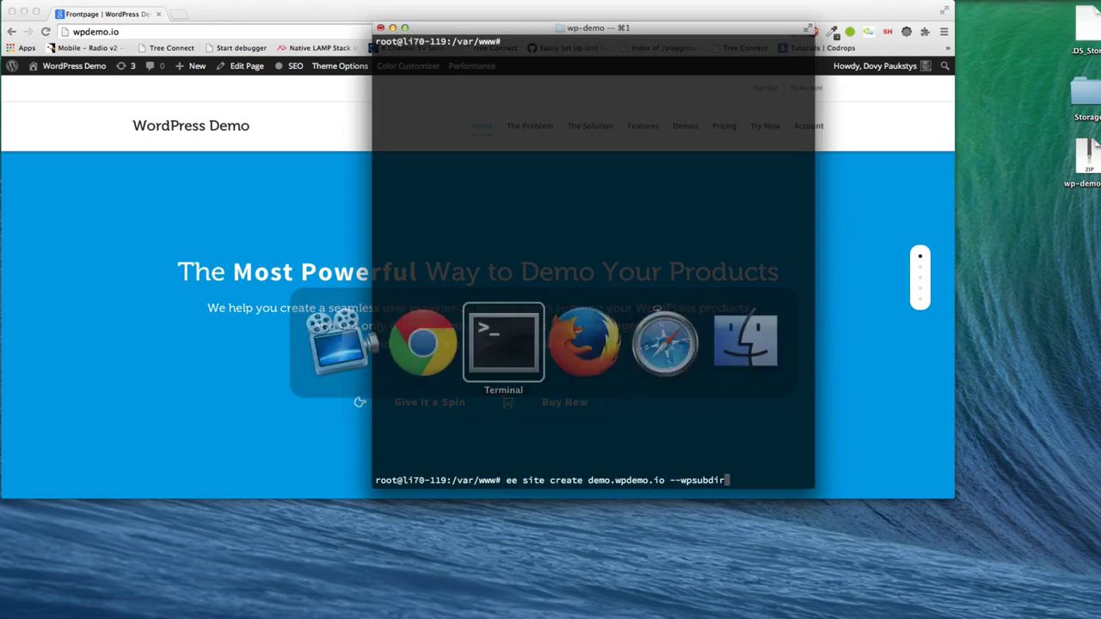
key(super+plus)
key(Return)
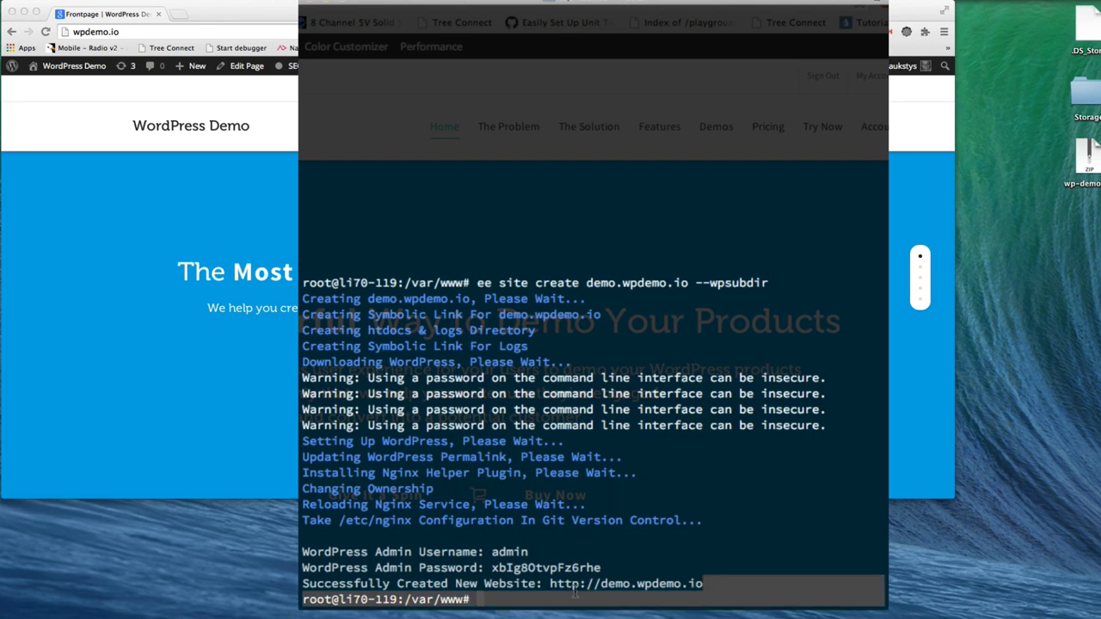
key(ctrl+grave)
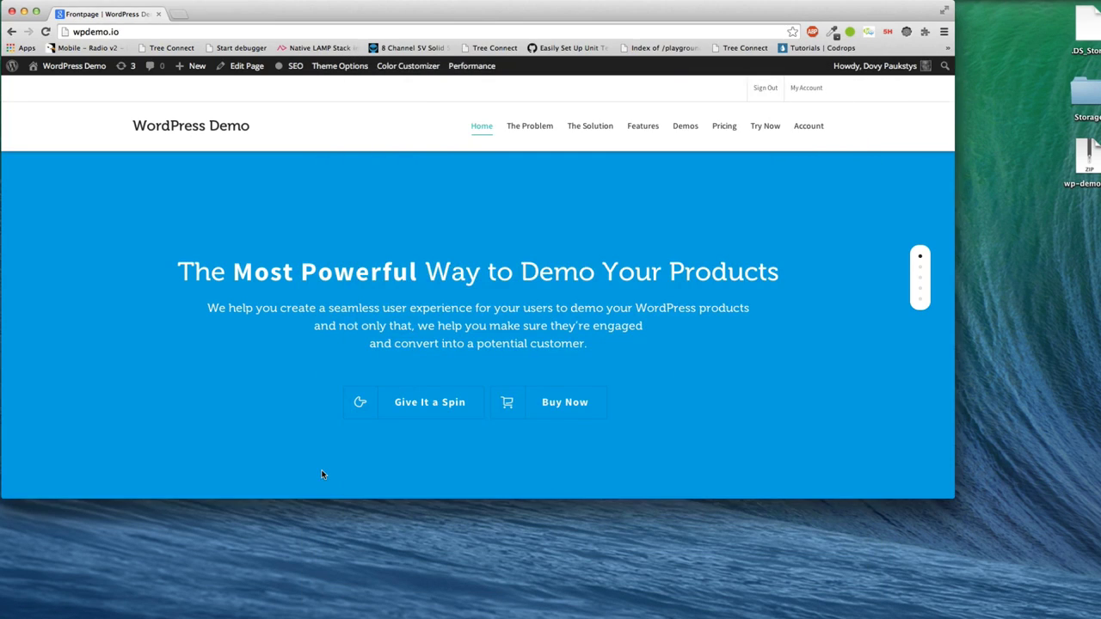
Load demo.wpdemo.io/wp-admin in a new browser tab
key(ctrl+t)
text(demo.wpdemo.io)
key(Return)
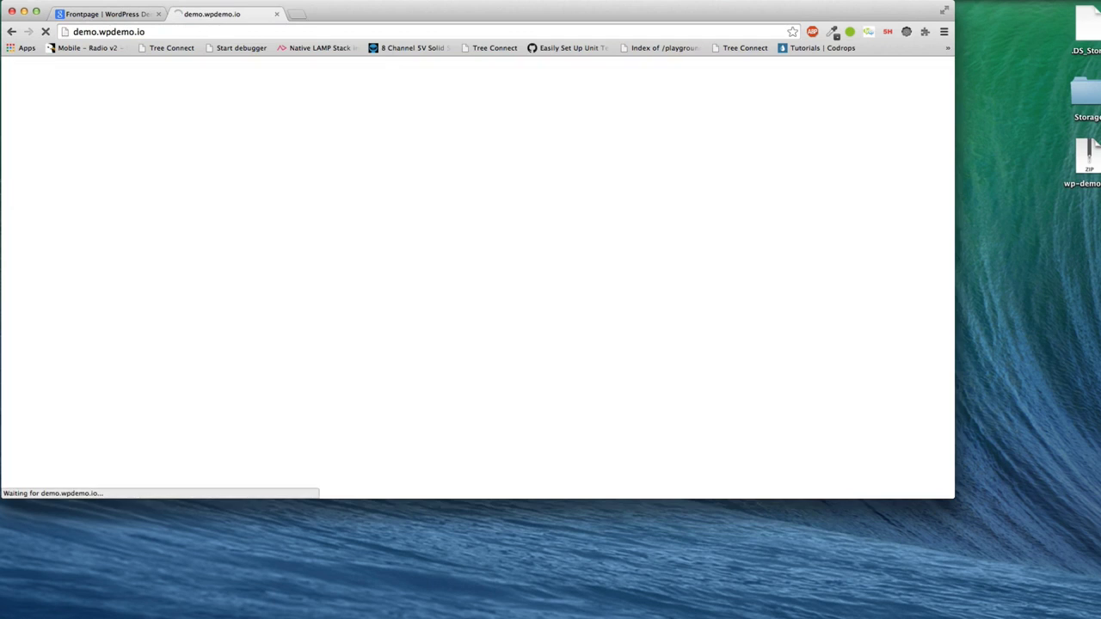
key(super+l)
key(End)
text(/wp-admin)
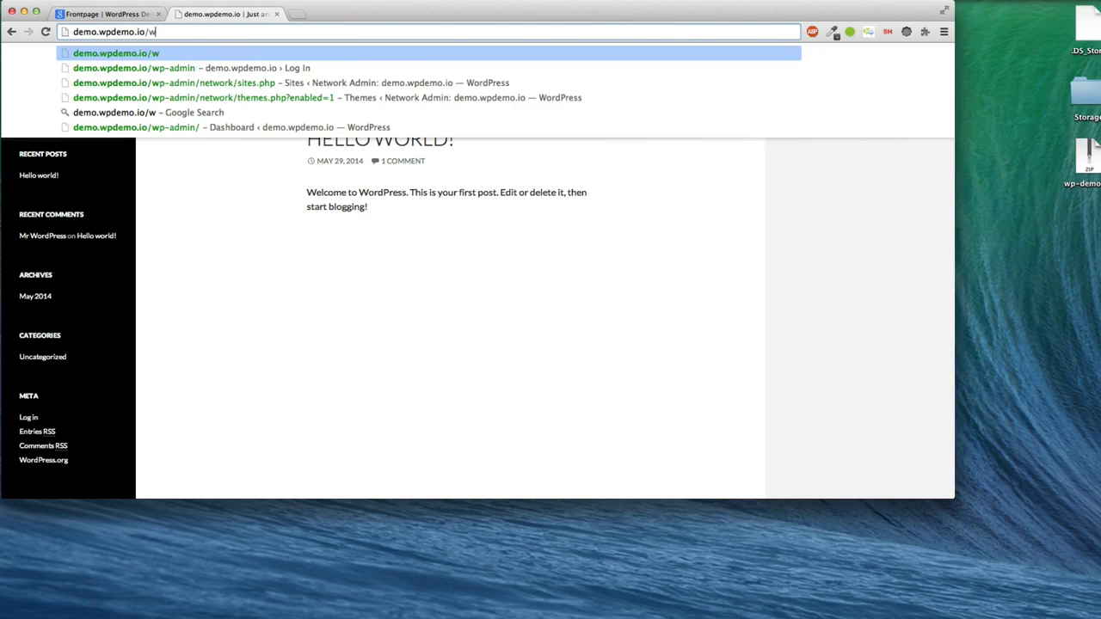
key(Return)
Log in with the admin username and the generated password copied from Terminal
key(ctrl+grave)
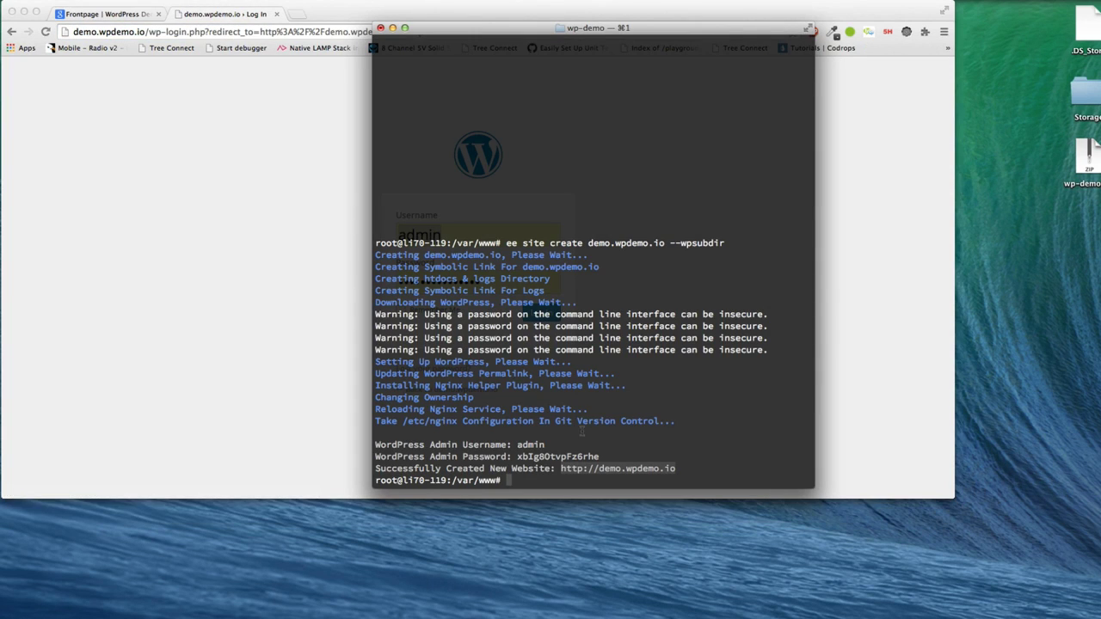
key(ctrl+grave)
click(450, 251)
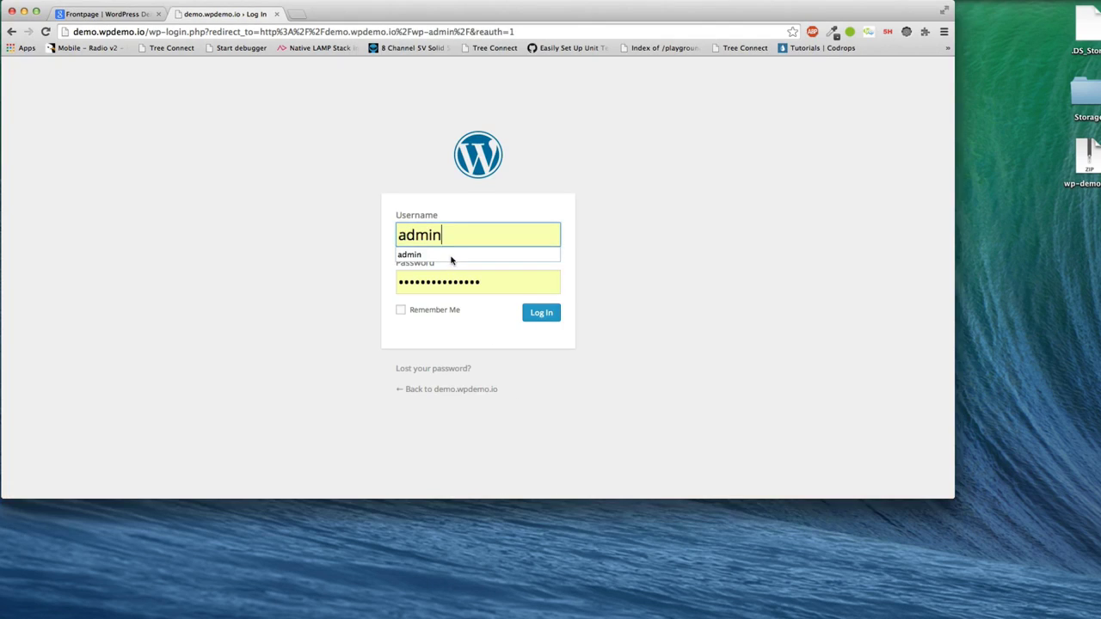
key(ctrl+grave)
double_click(558, 456)
key(ctrl+grave)
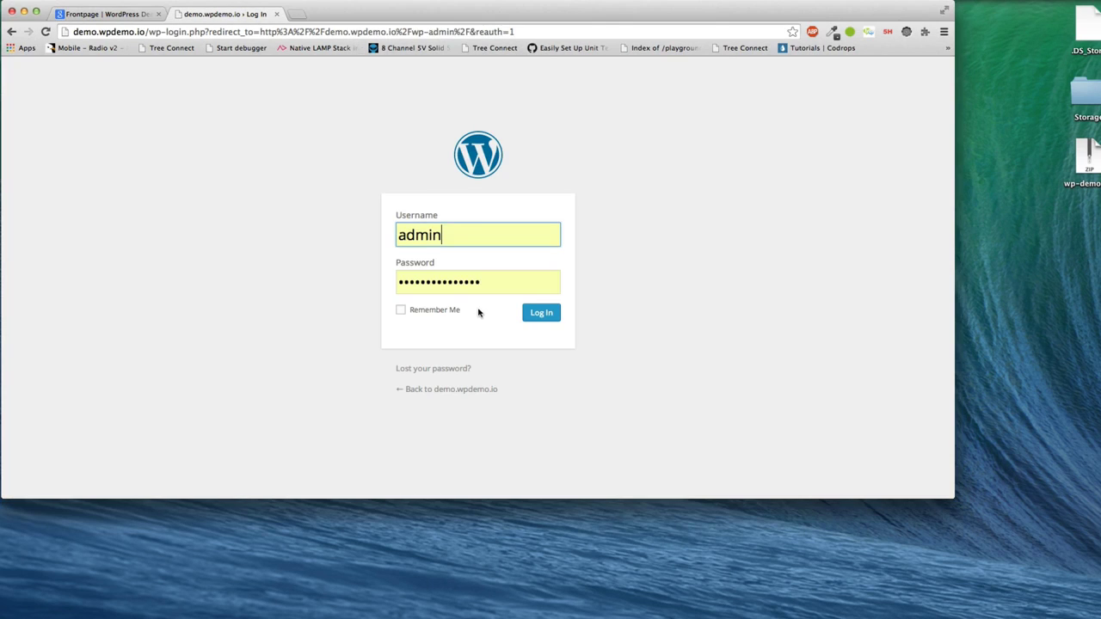
triple_click(473, 294)
key(super+v)
click(542, 317)
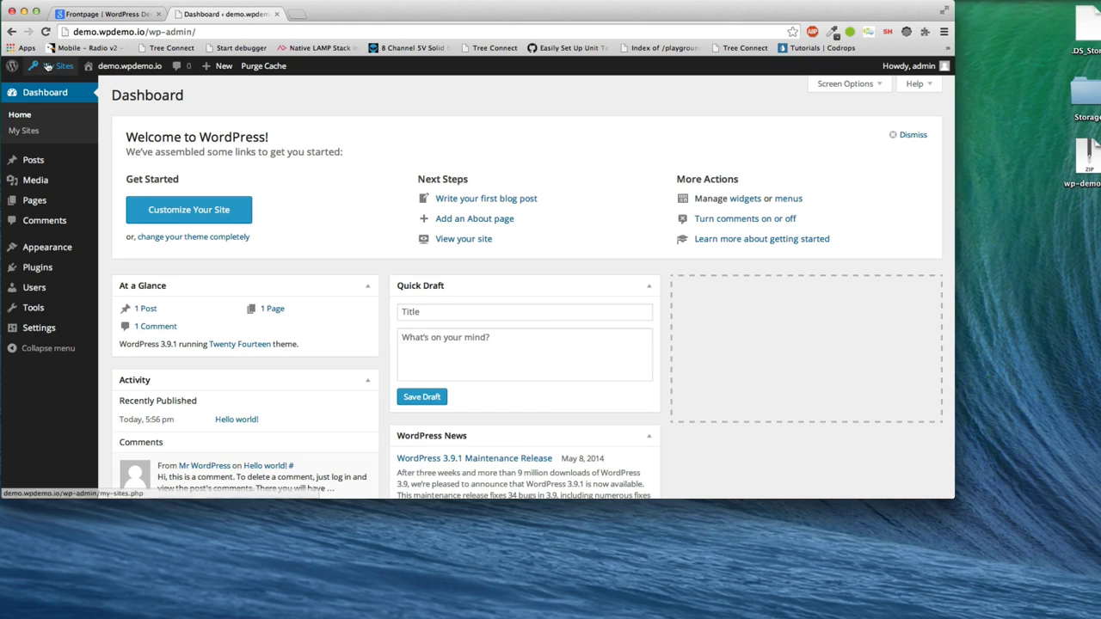
Add network site test1 titled Test1 with an admin email address
mouse_move(57, 66)
mouse_move(111, 94)
click(143, 102)
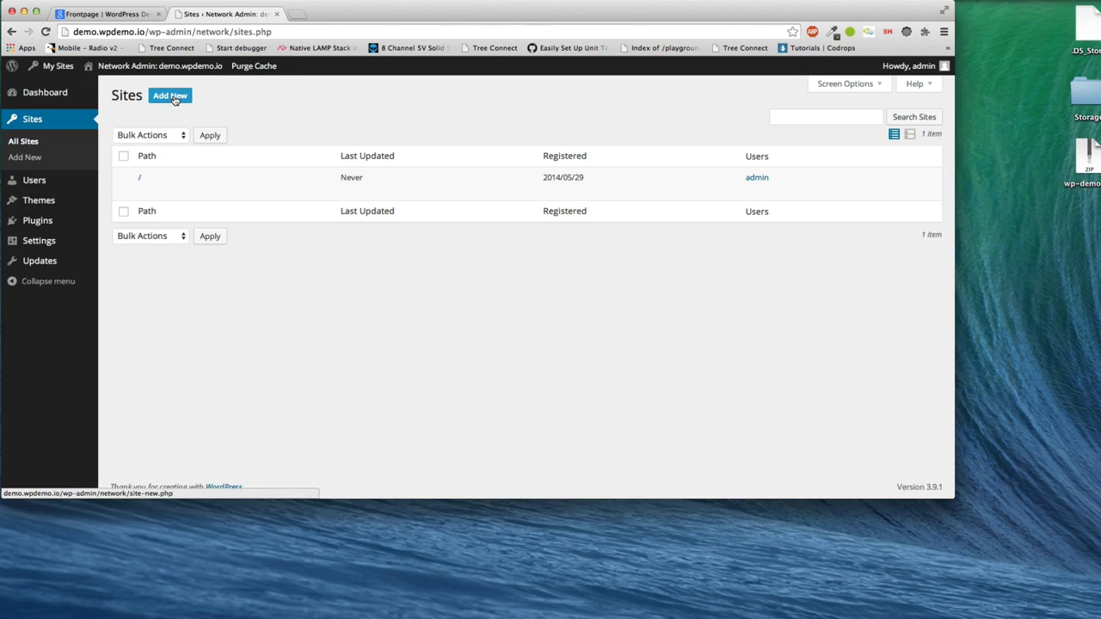
click(170, 96)
text(tes)
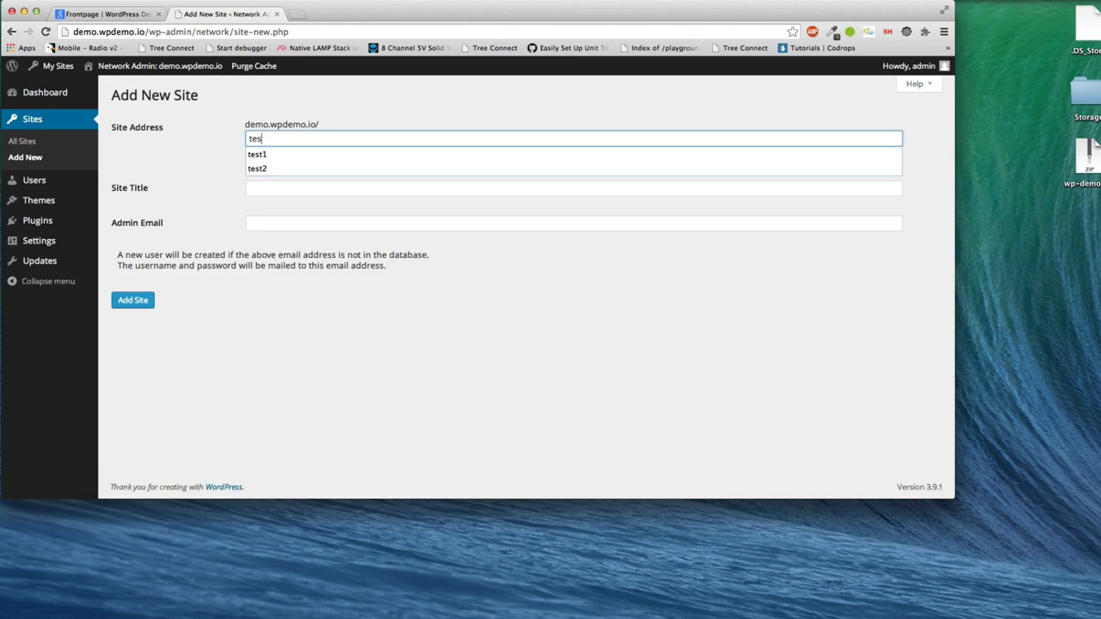
text(t1)
key(Tab)
text(T)
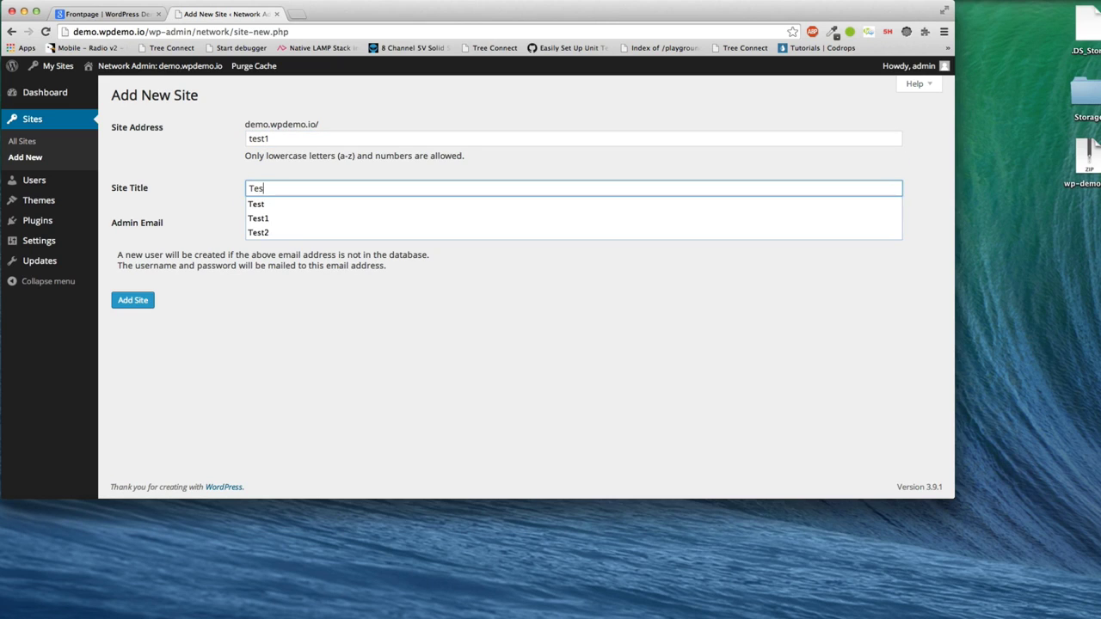
text(es)
key(Down)
key(Down)
key(Tab)
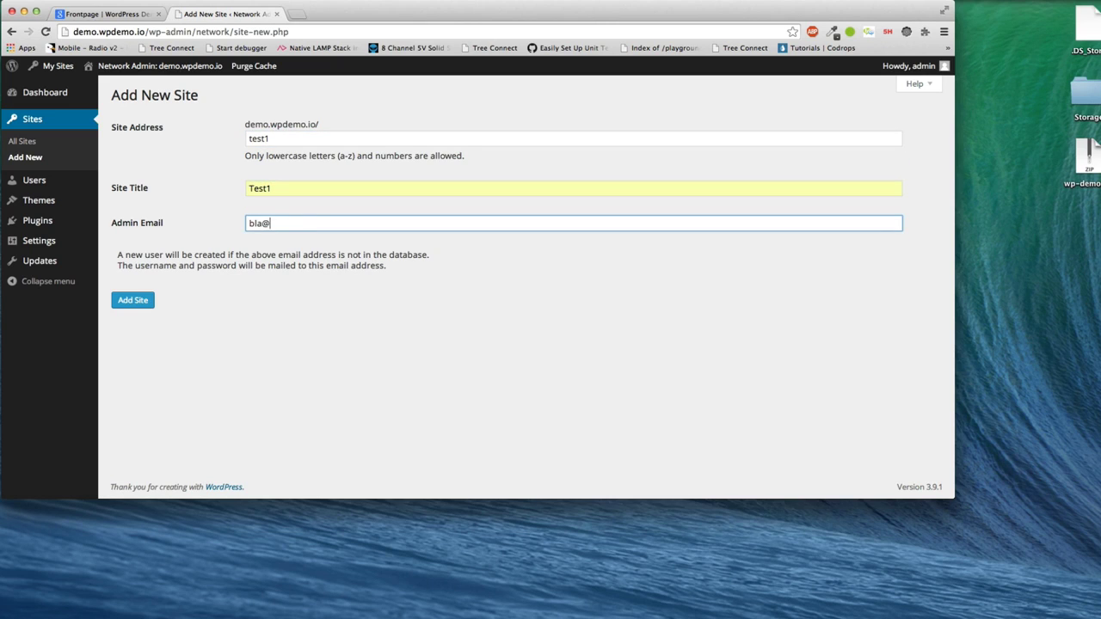
text(bla@bla.com)
click(135, 300)
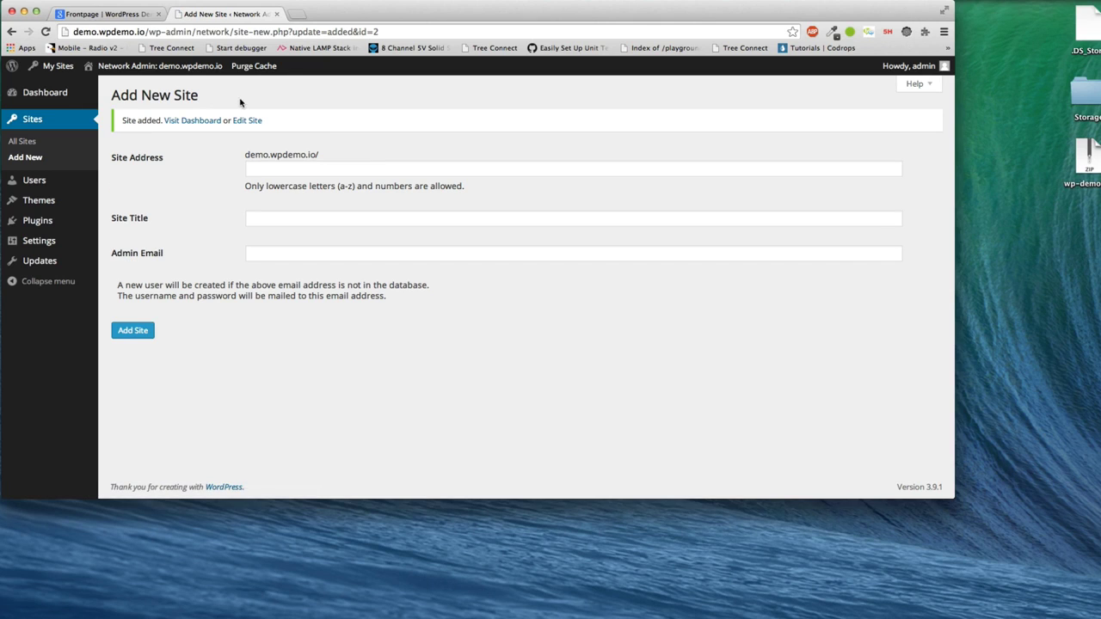
Add a second network site, test2, titled Test2
click(304, 170)
text(test2)
key(Tab)
text(Tes)
key(Down)
key(Down)
key(Down)
key(Tab)
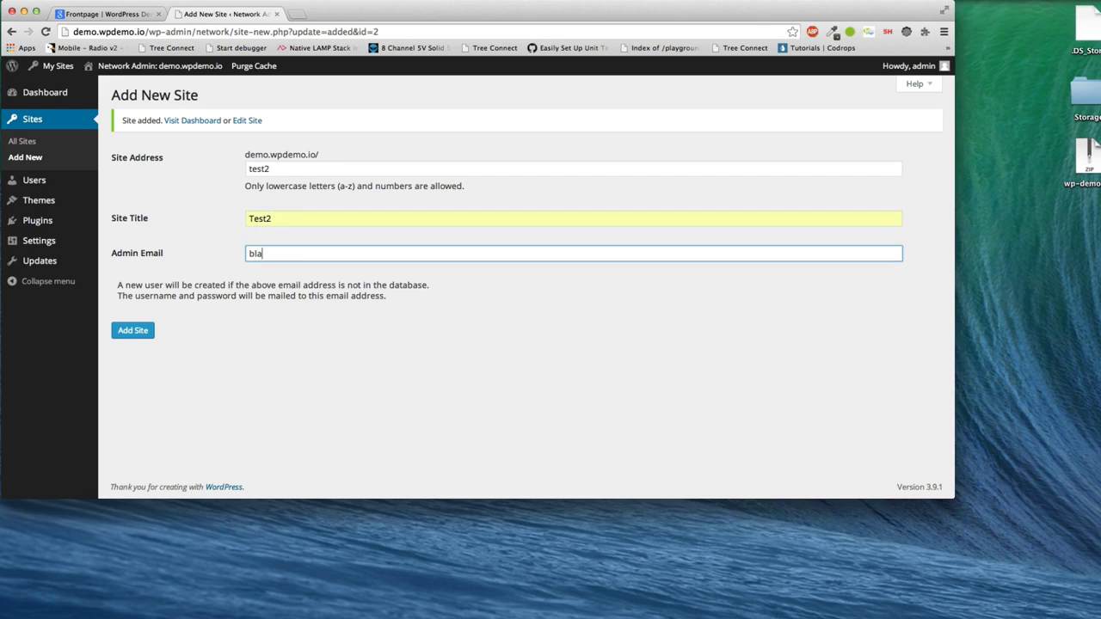
click(138, 333)
Install the Writr theme and network-enable it
mouse_move(52, 67)
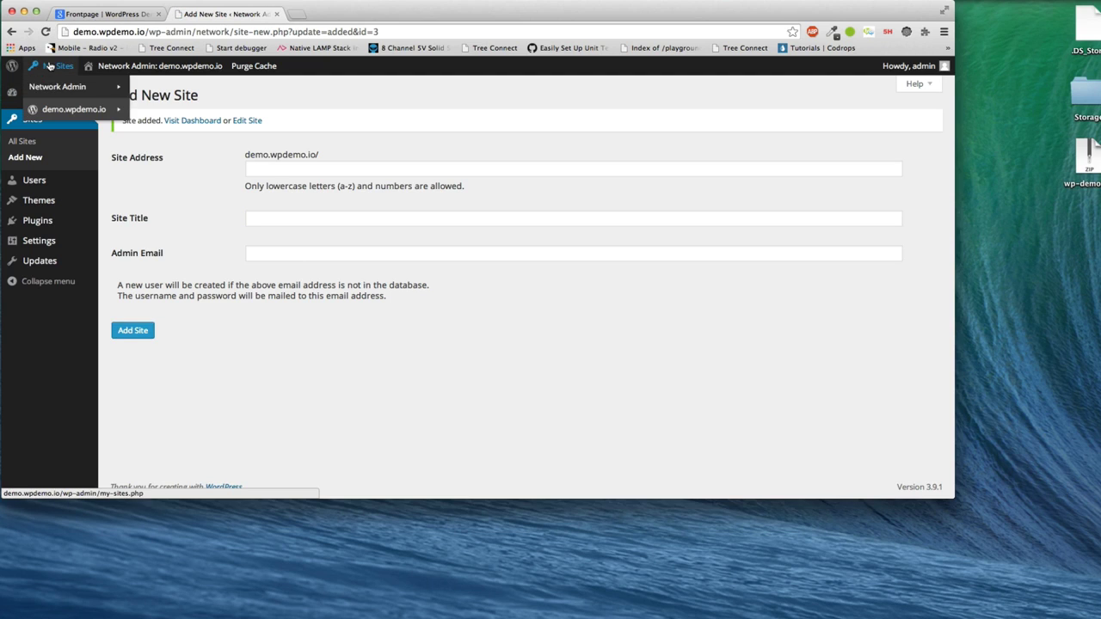
mouse_move(86, 87)
click(152, 134)
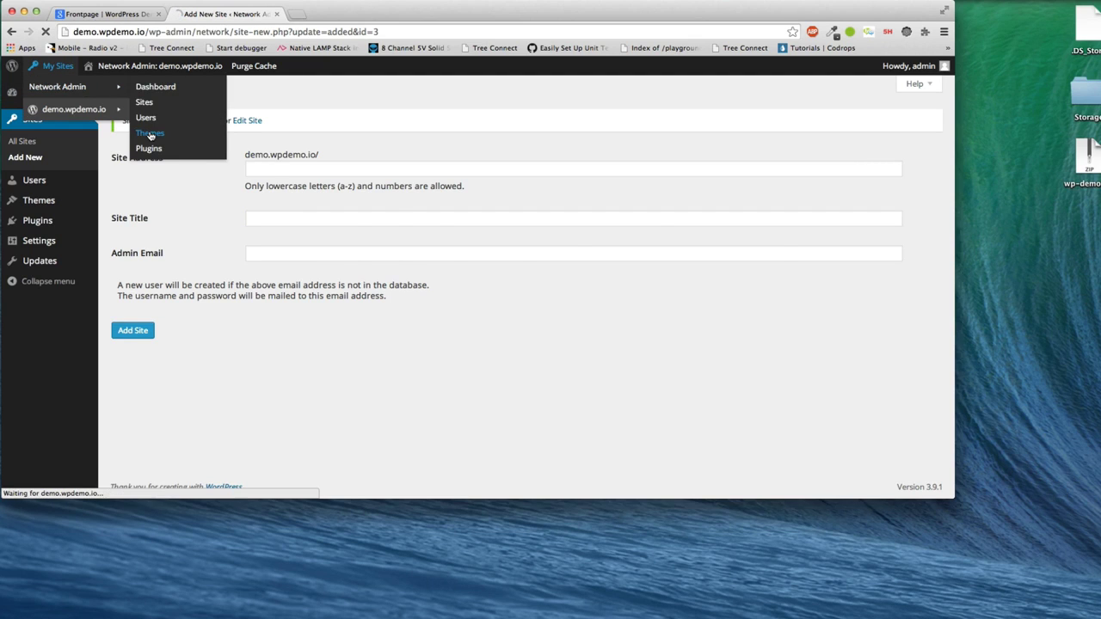
click(192, 99)
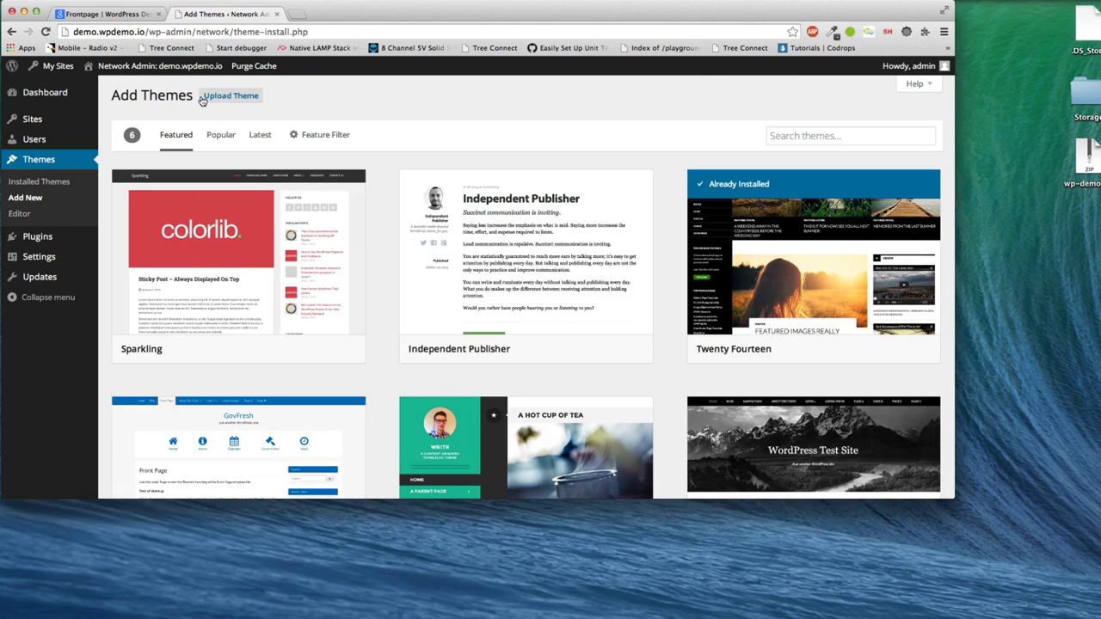
scroll(586, 335, down, 2)
scroll(586, 344, down, 3)
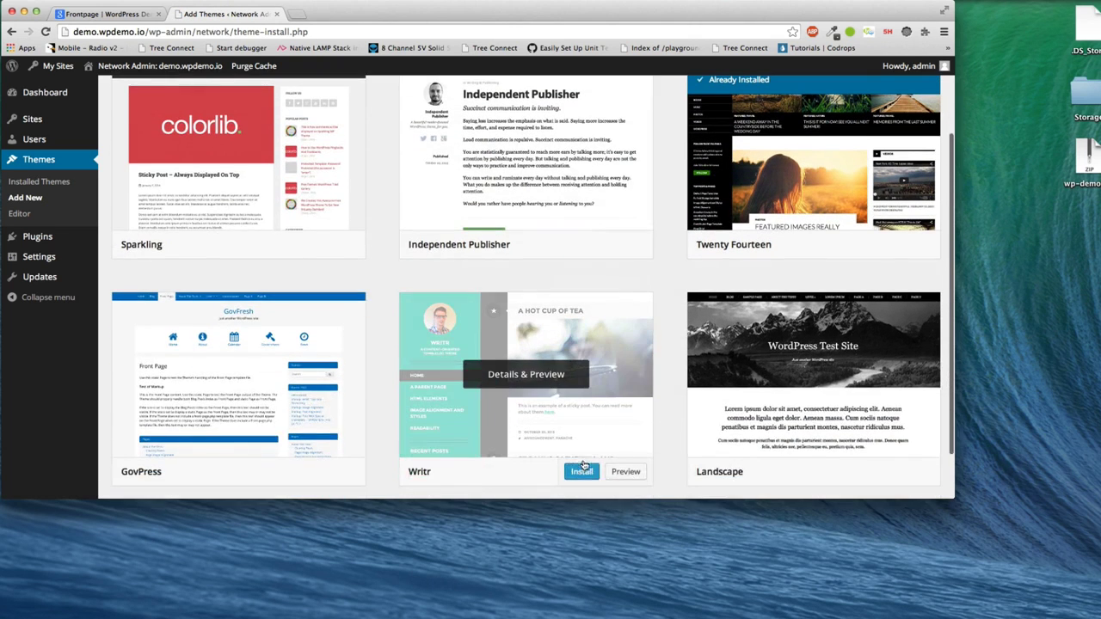
click(580, 467)
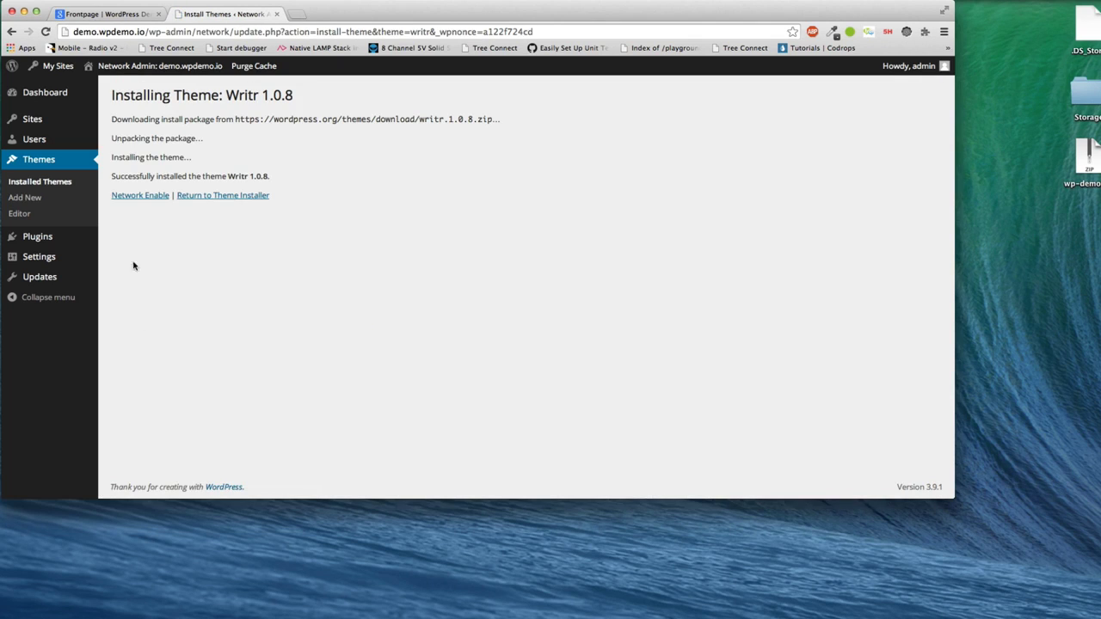
click(156, 199)
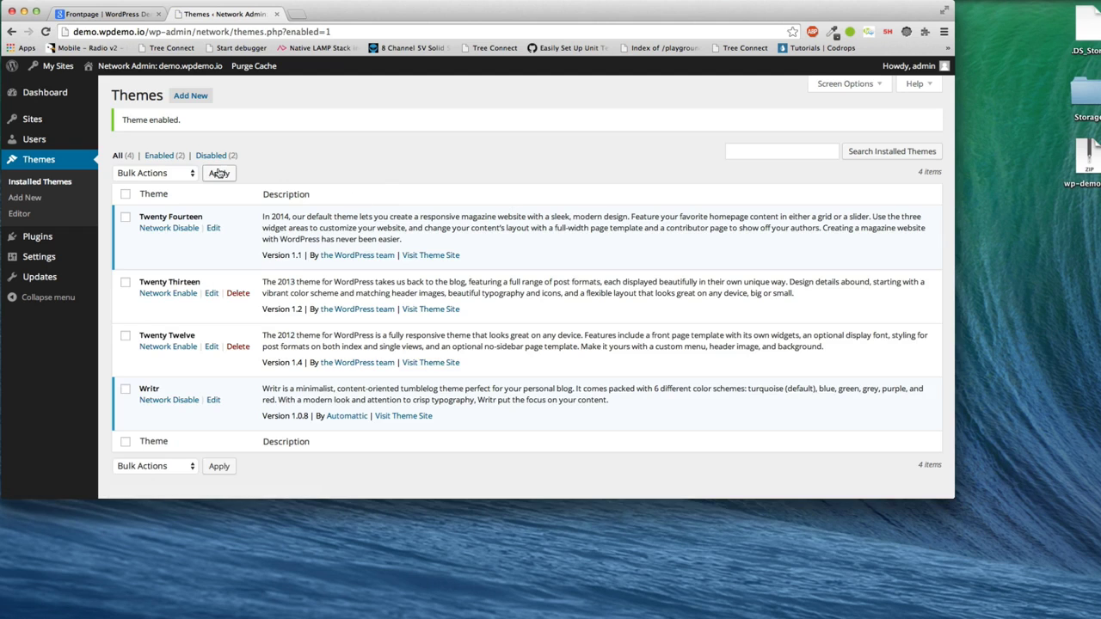
Install the Landscape theme and network-enable it
click(190, 95)
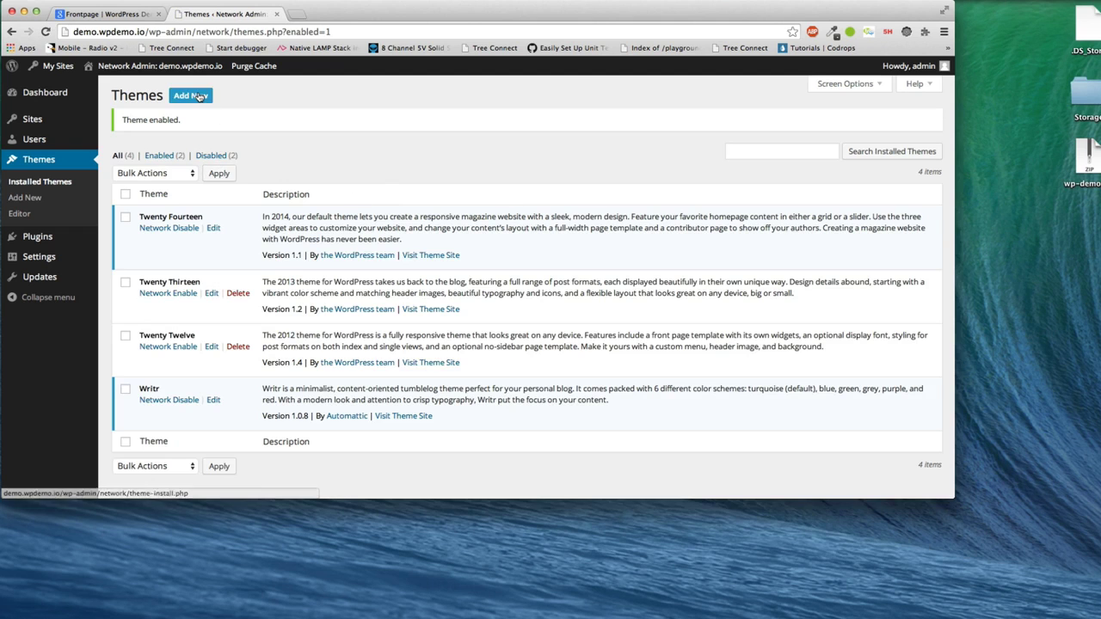
scroll(508, 231, down, 3)
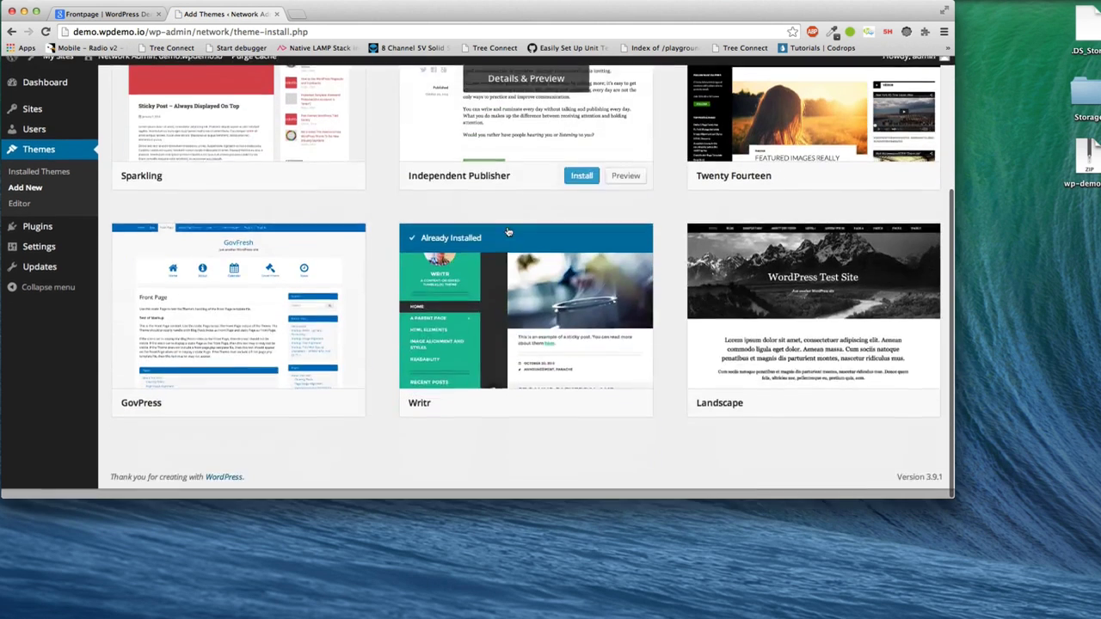
click(869, 413)
scroll(775, 344, up, 1)
mouse_move(592, 228)
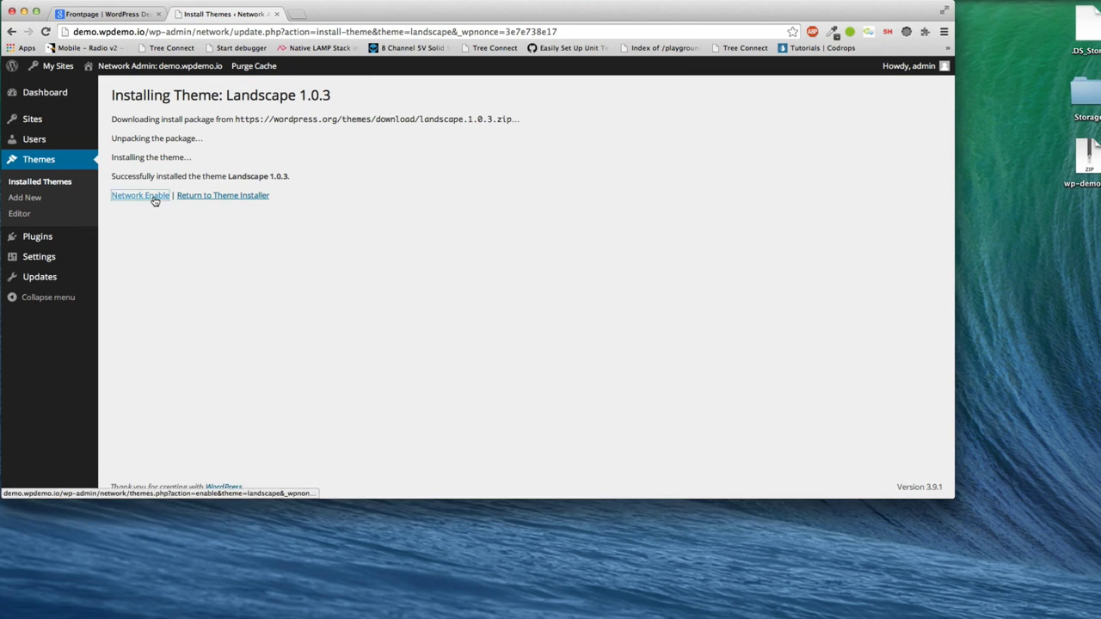
click(155, 199)
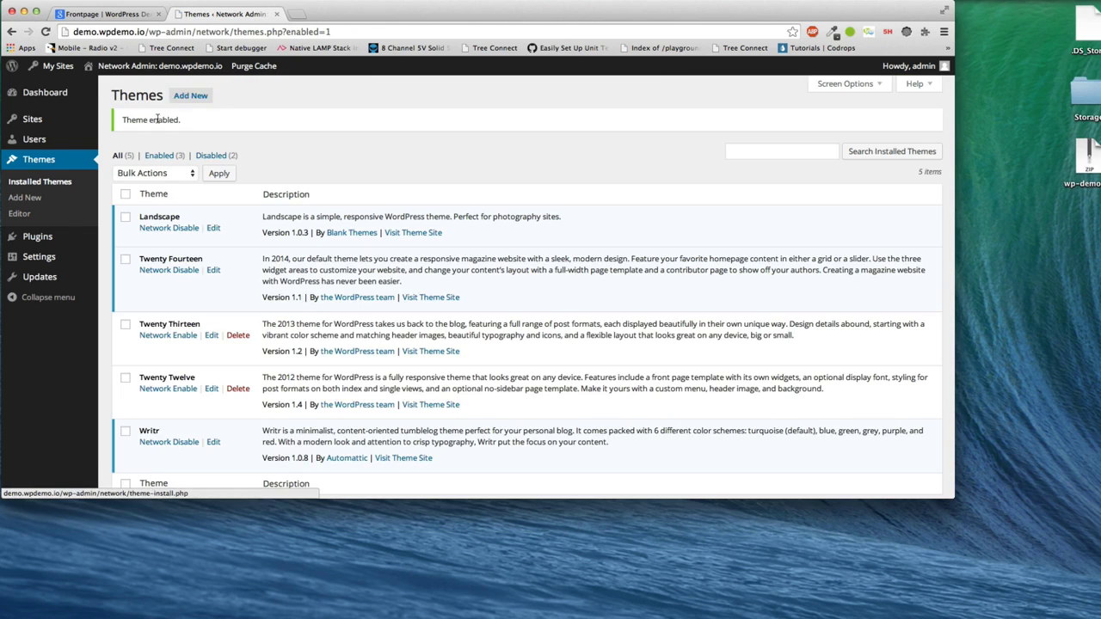
Install the Sparkling theme and network-enable it
click(189, 97)
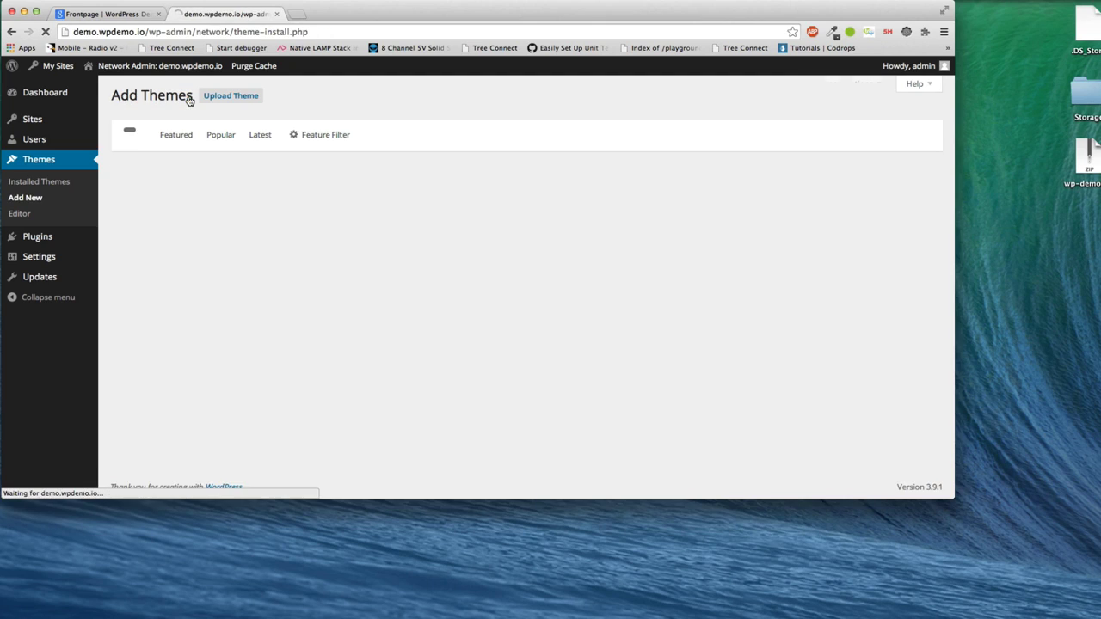
click(292, 349)
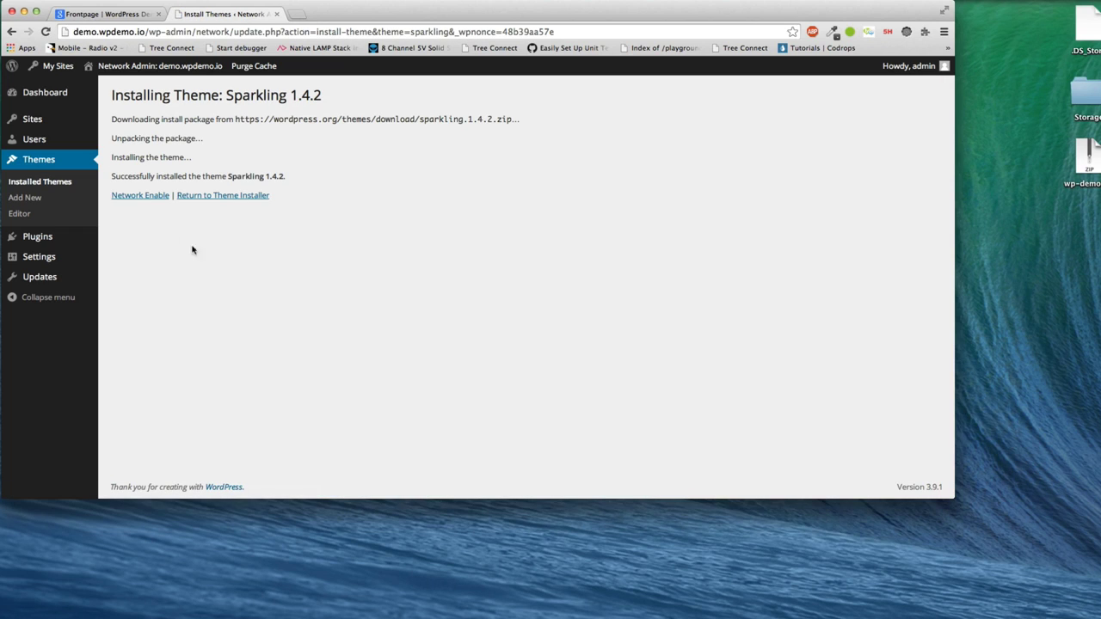
click(157, 196)
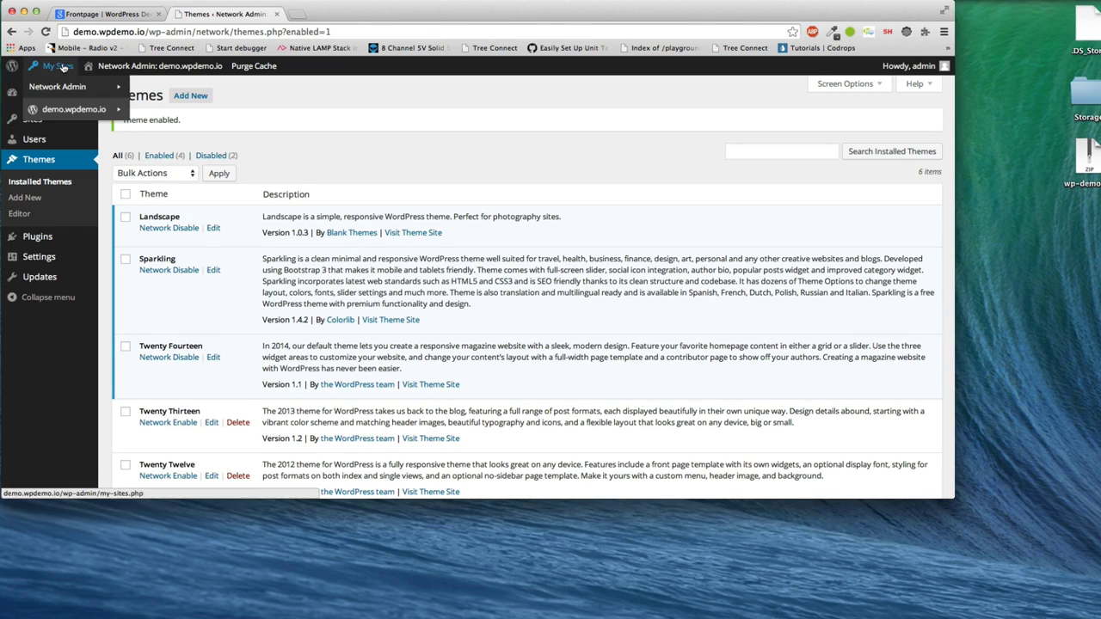
Open the Test2 and Test1 site dashboards in new tabs from the network Sites list
mouse_move(82, 89)
super+click(143, 103)
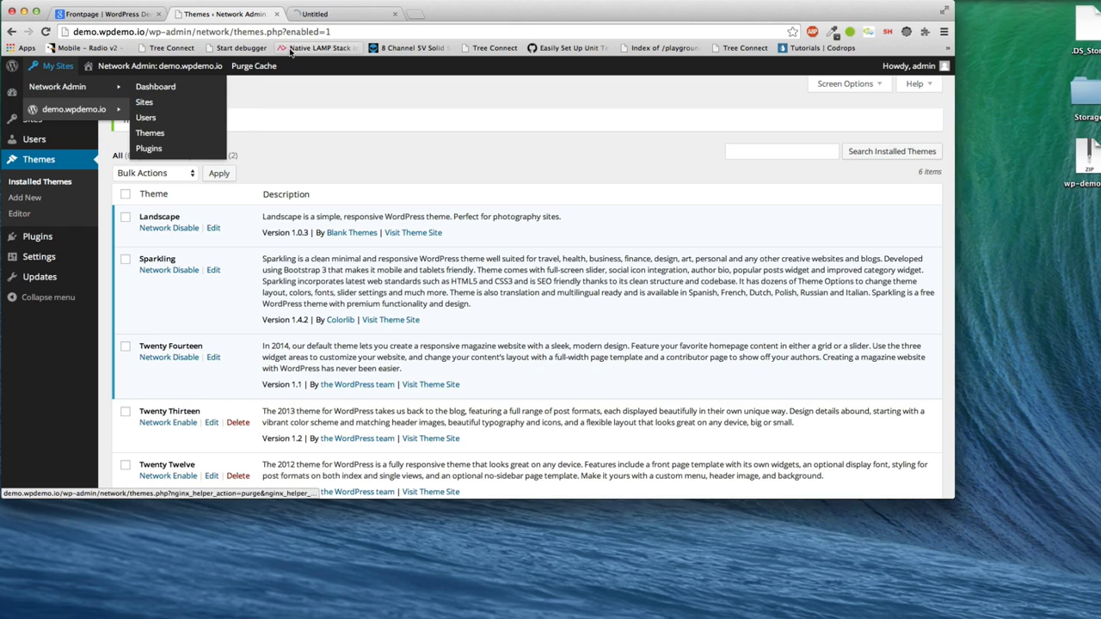
click(339, 14)
mouse_move(216, 250)
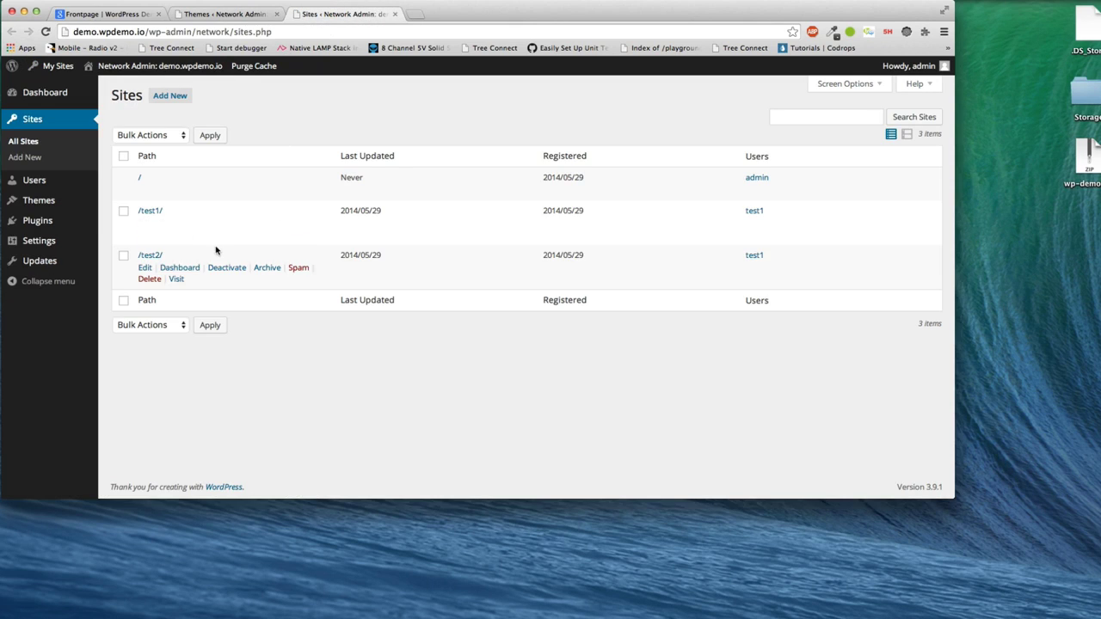
super+click(181, 268)
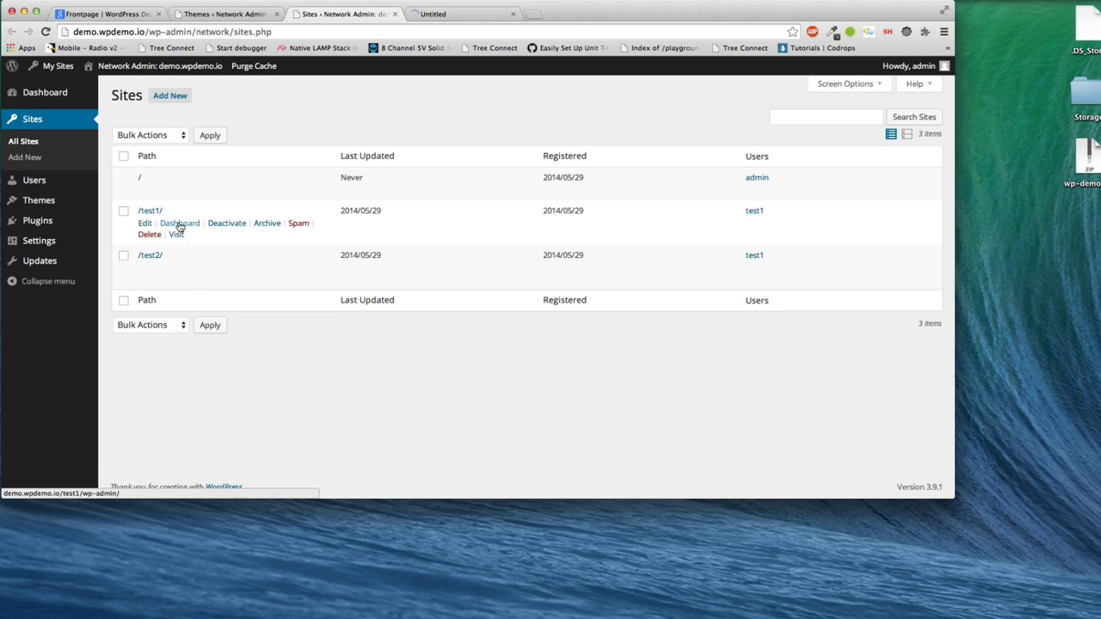
super+click(180, 224)
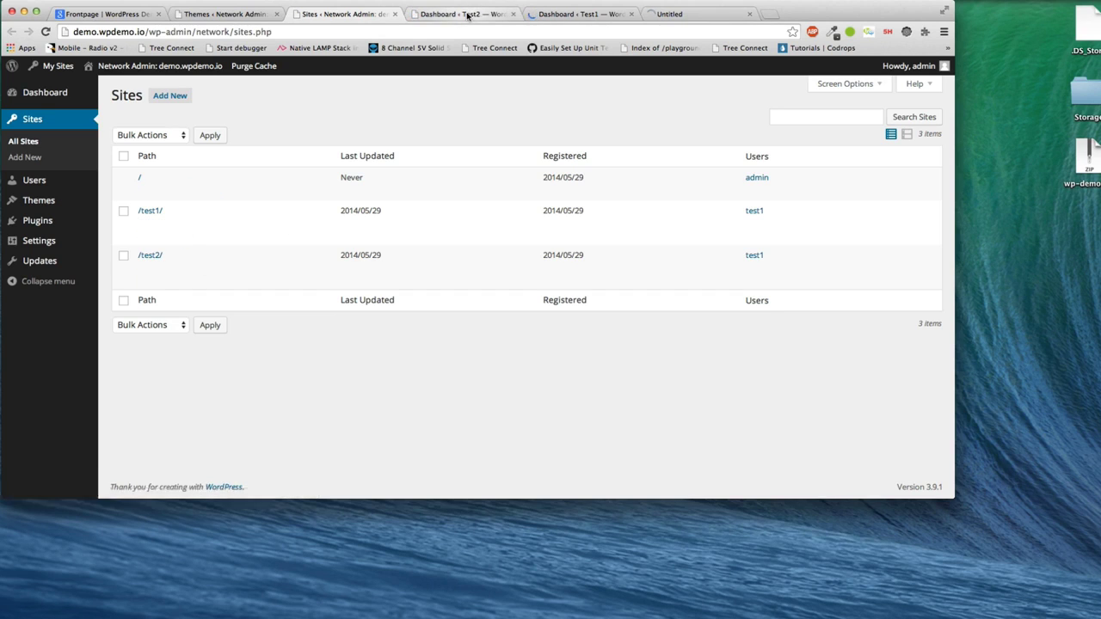
key(ctrl+Tab)
Open Test2's themes page, then activate Sparkling on the Test1 site
mouse_move(43, 247)
click(120, 247)
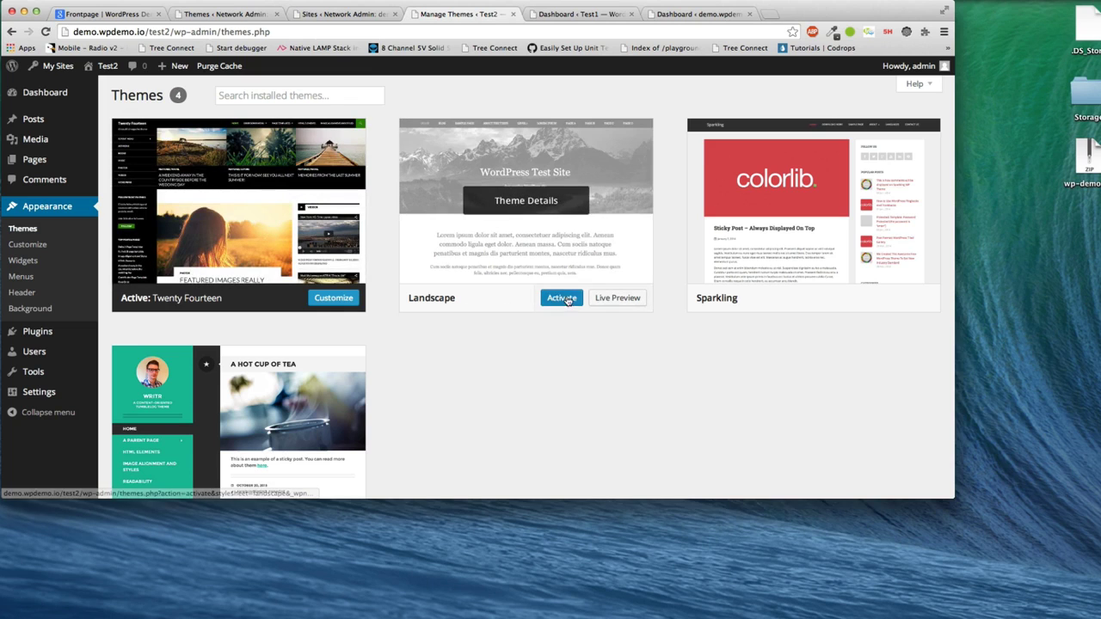
click(585, 14)
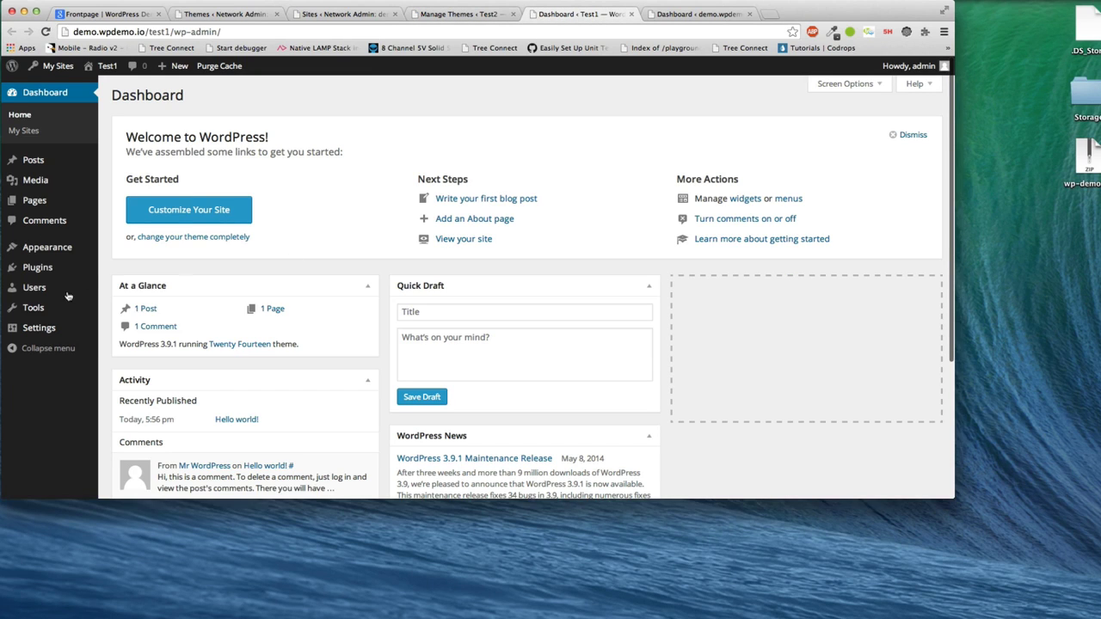
mouse_move(67, 249)
click(120, 248)
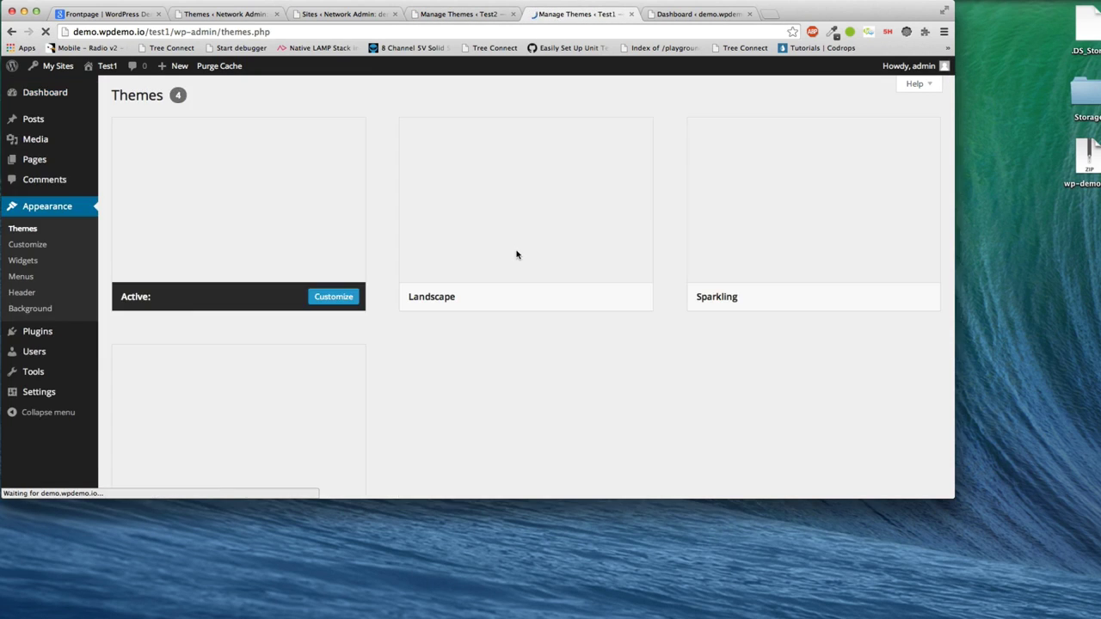
click(847, 298)
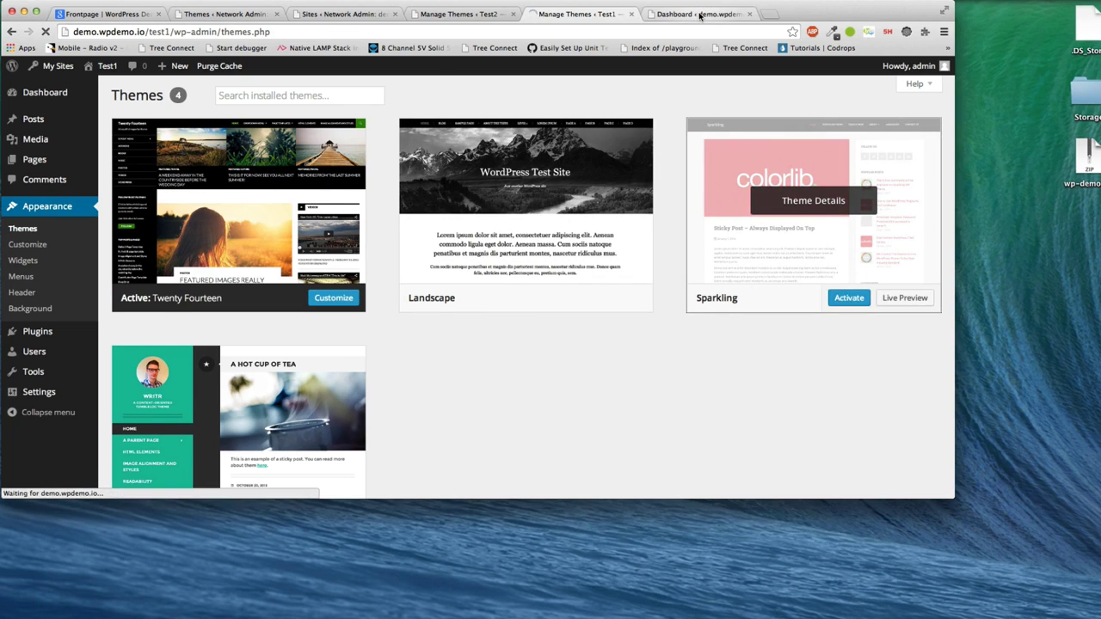
Activate the Writr theme on the main demo.wpdemo.io site
key(ctrl+Tab)
mouse_move(86, 248)
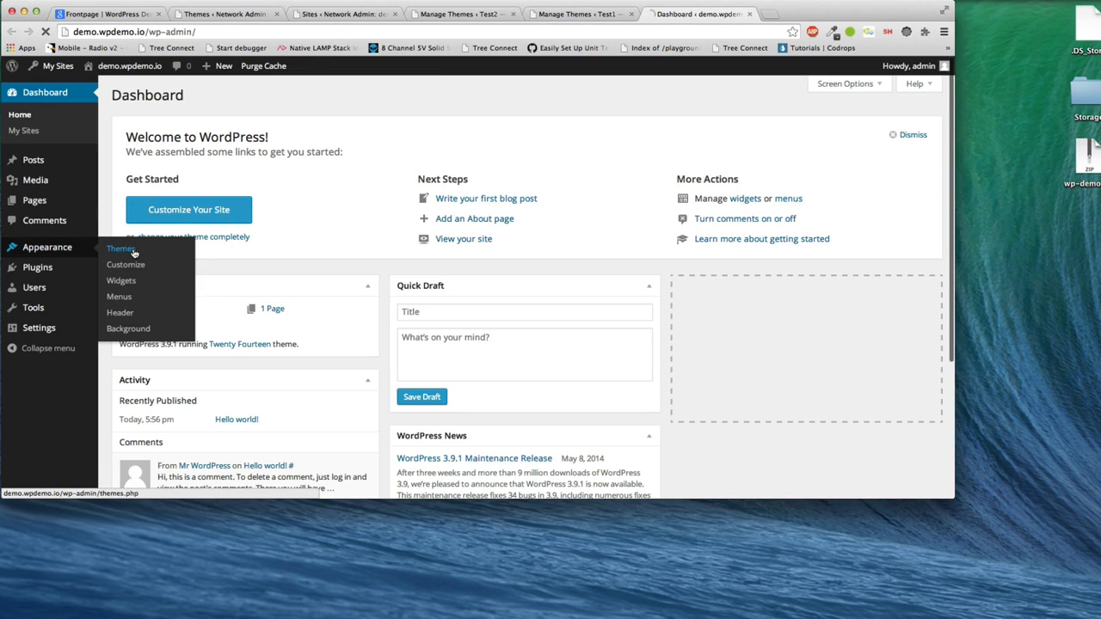
click(134, 251)
scroll(289, 462, down, 2)
click(274, 461)
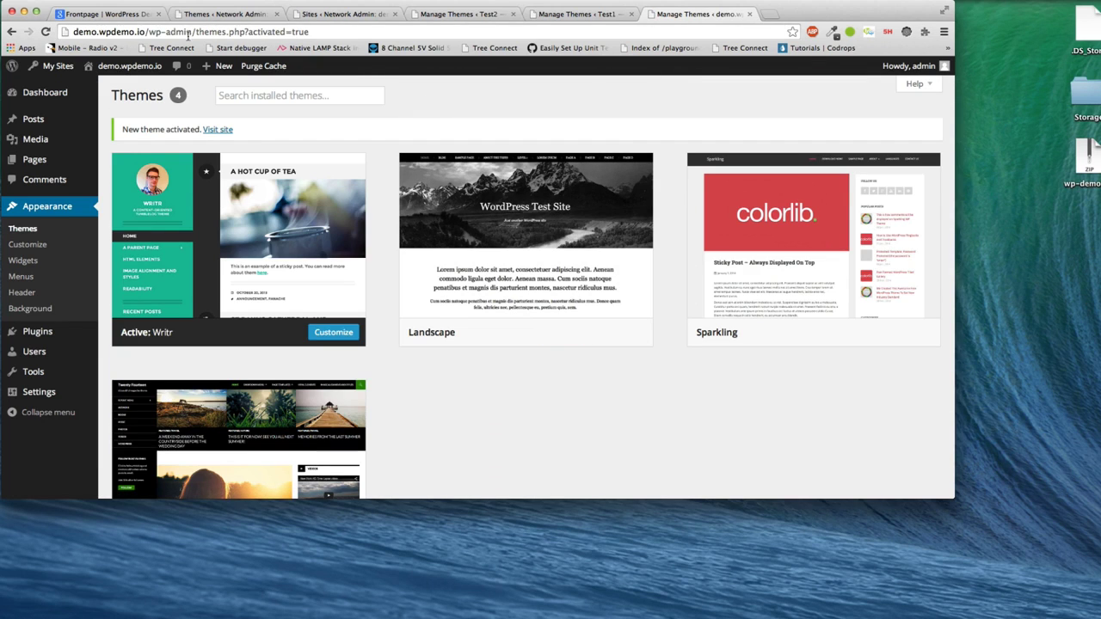
View the main site's Writr front end, then return to its themes page
mouse_move(113, 71)
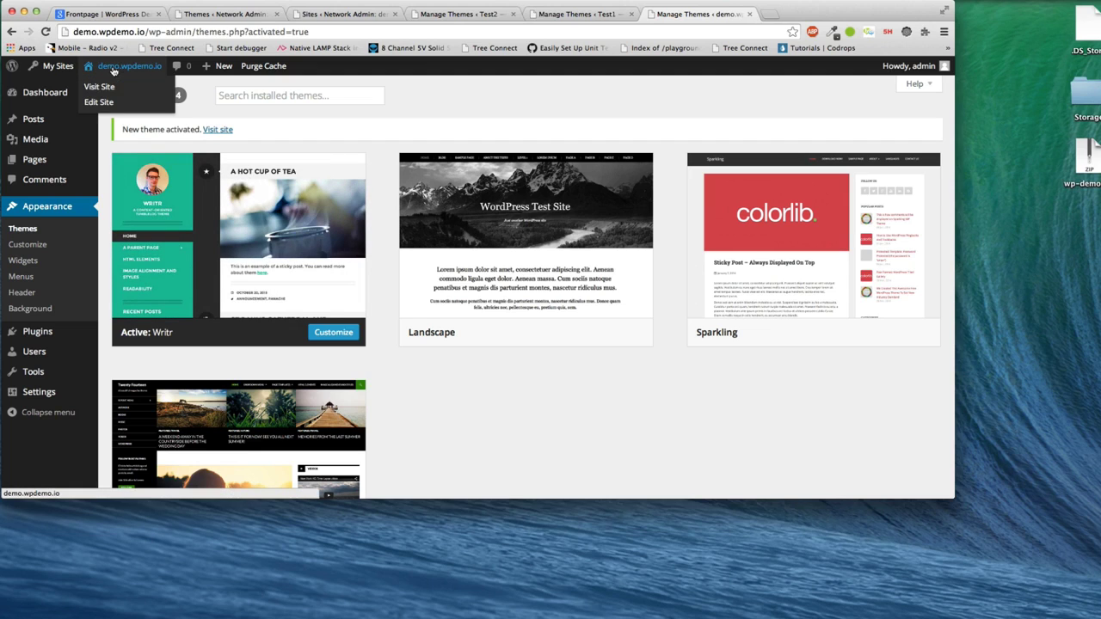
super+click(99, 87)
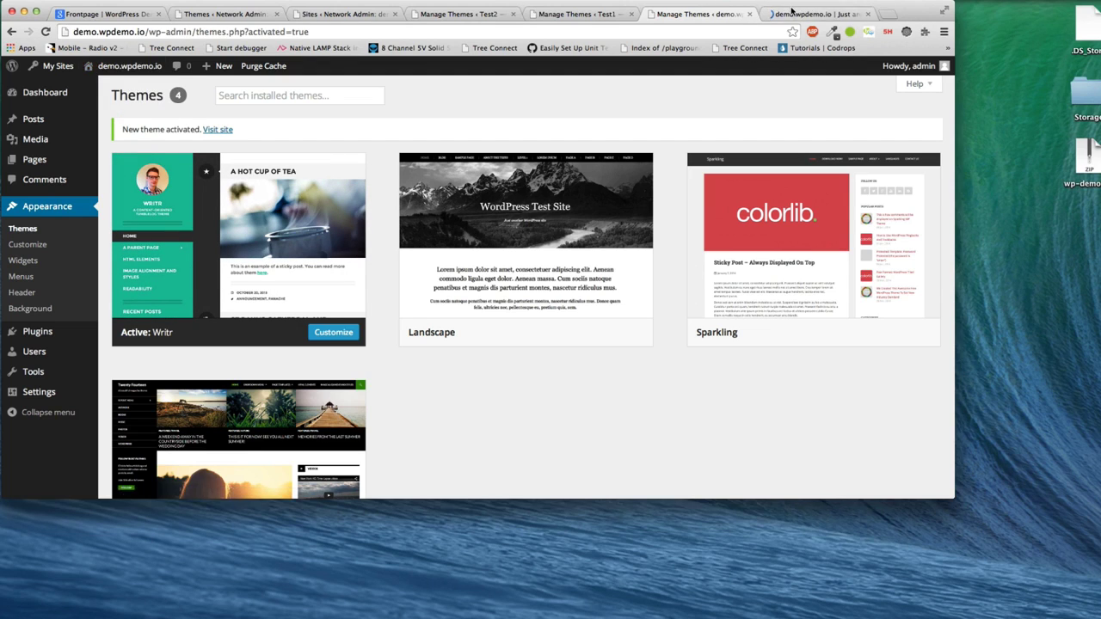
click(809, 14)
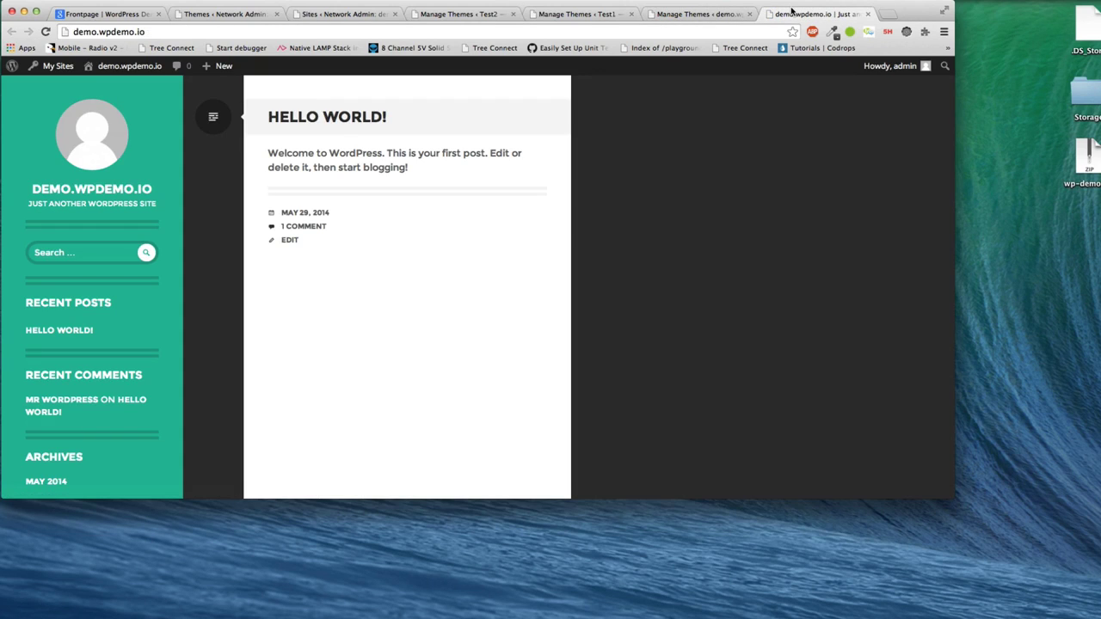
click(696, 14)
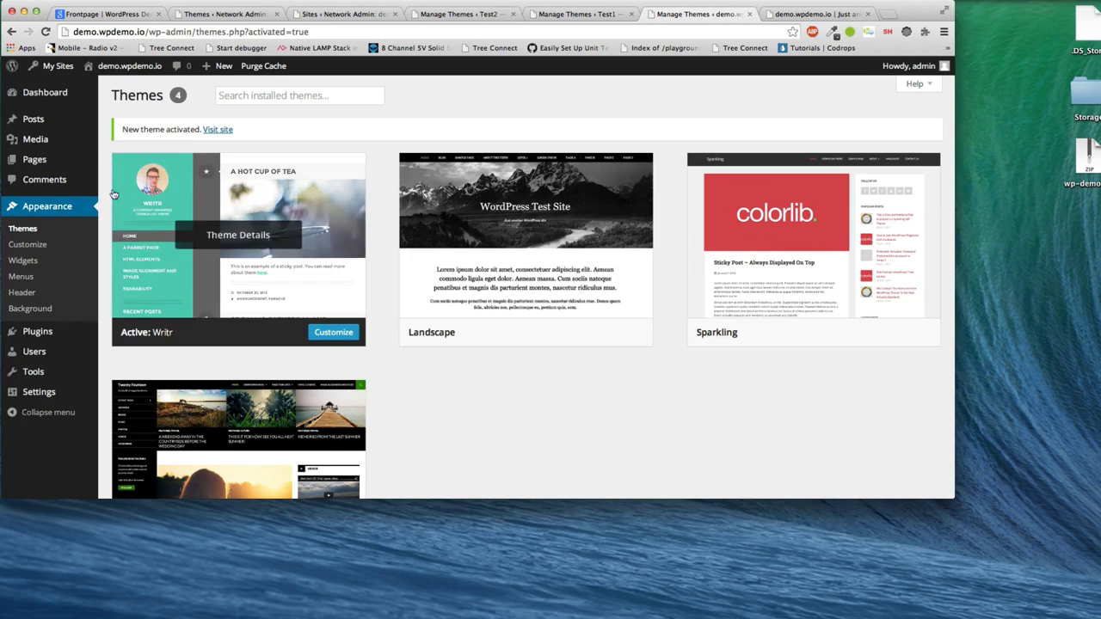
mouse_move(58, 69)
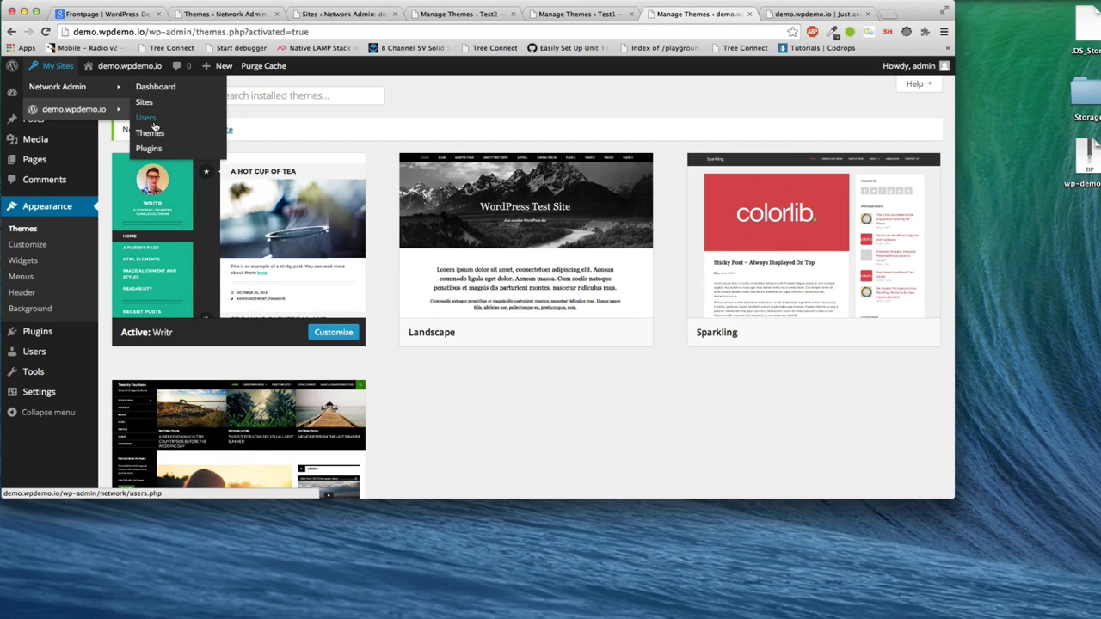
Upload and install wp-demo.zip as a network plugin, then network-activate it
click(151, 151)
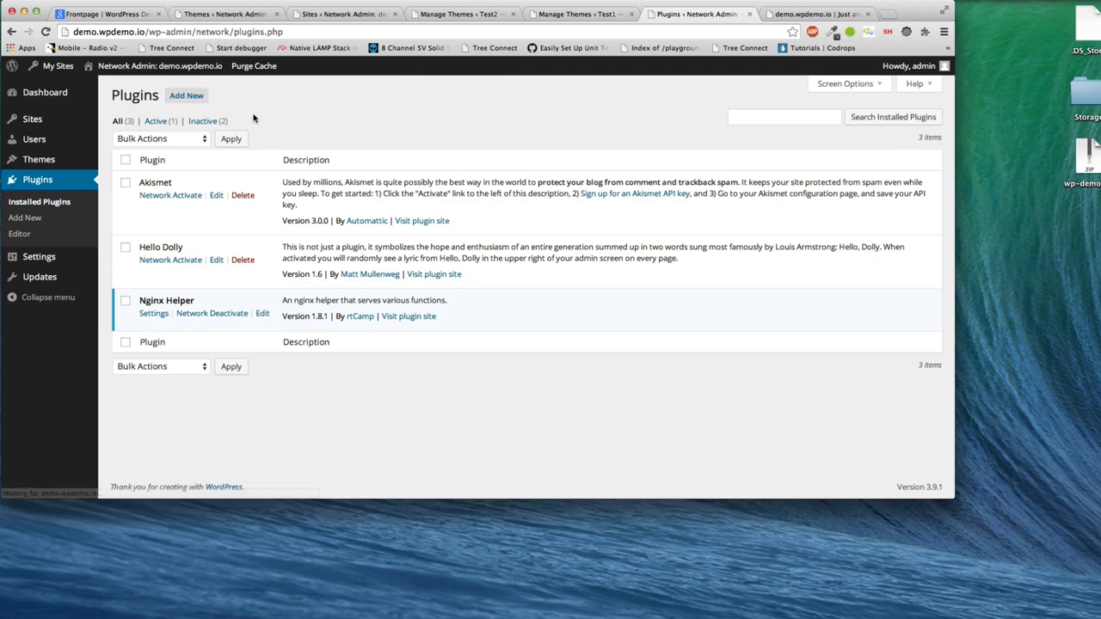
click(184, 95)
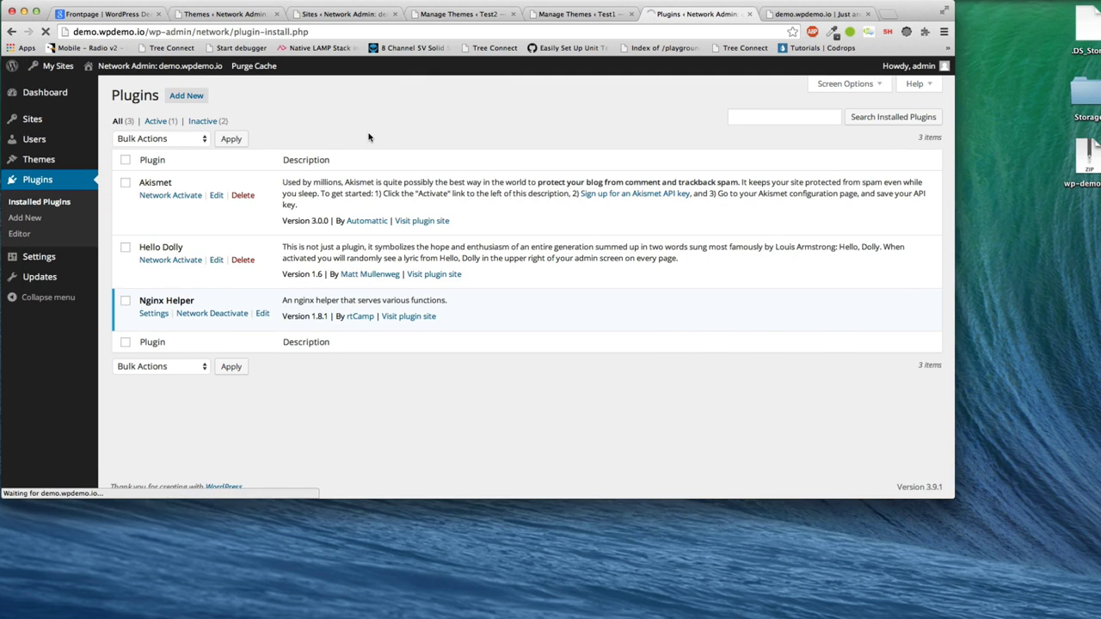
click(162, 118)
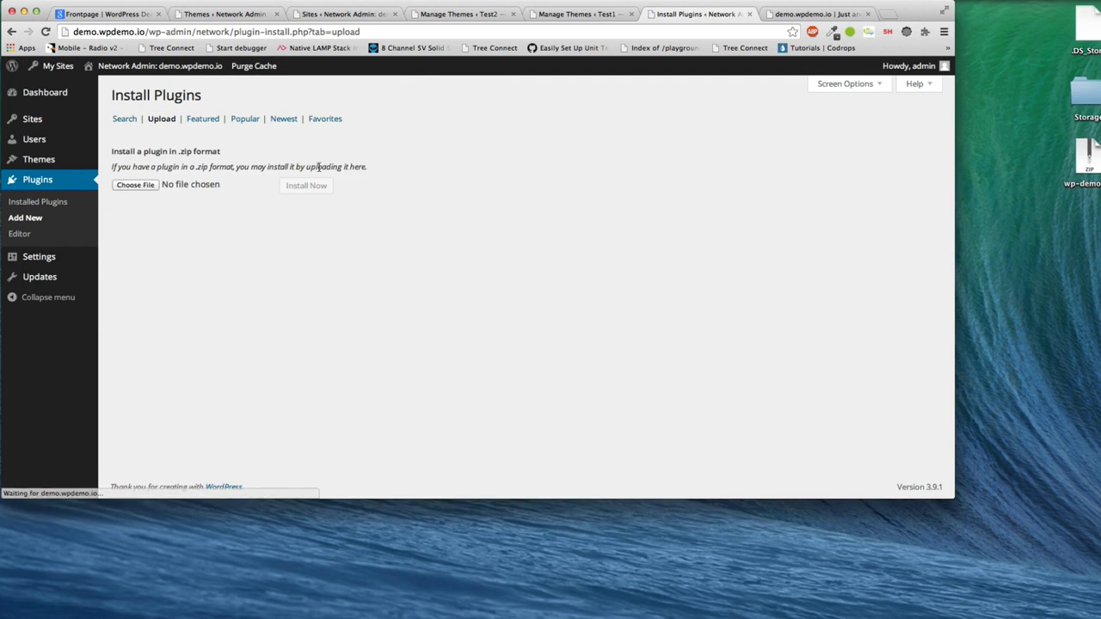
click(135, 185)
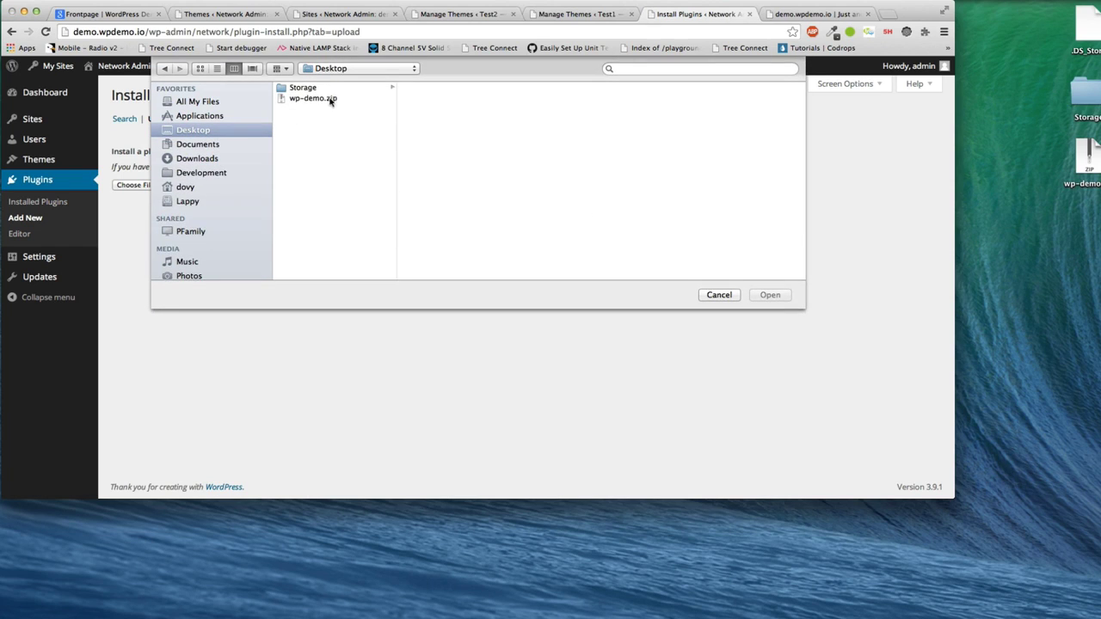
double_click(330, 99)
click(311, 184)
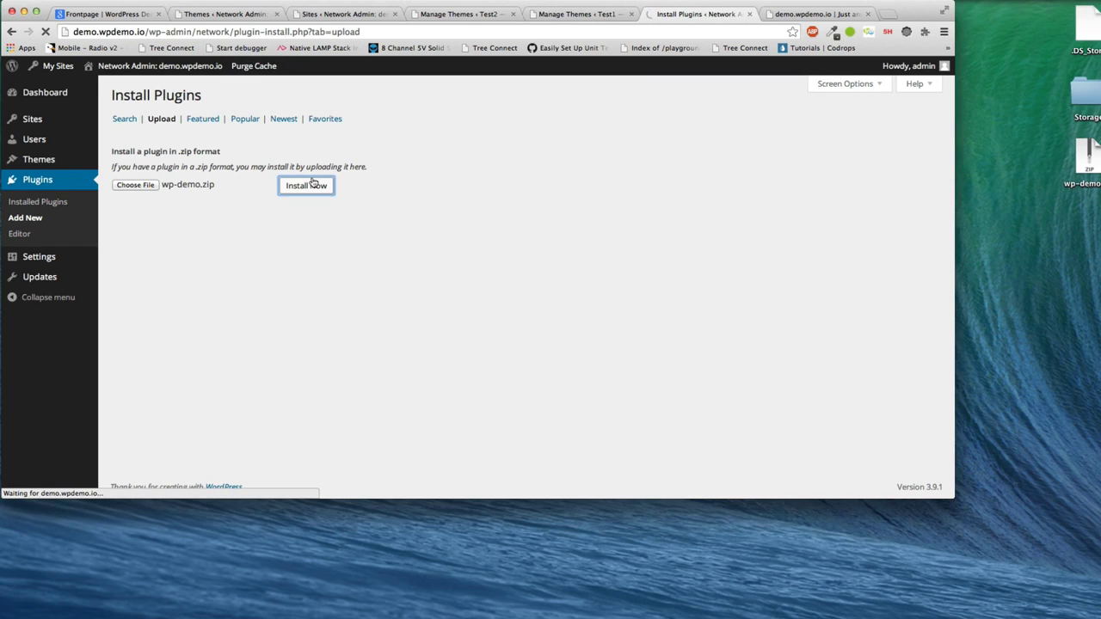
click(148, 177)
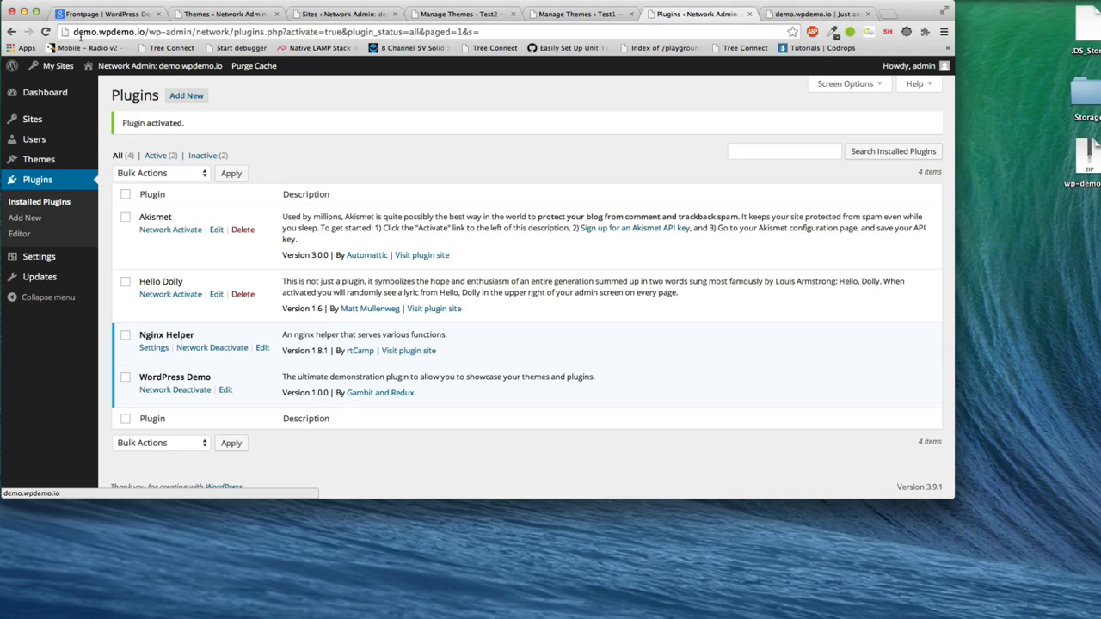
Activate the Landscape theme on the Test2 site
mouse_move(66, 66)
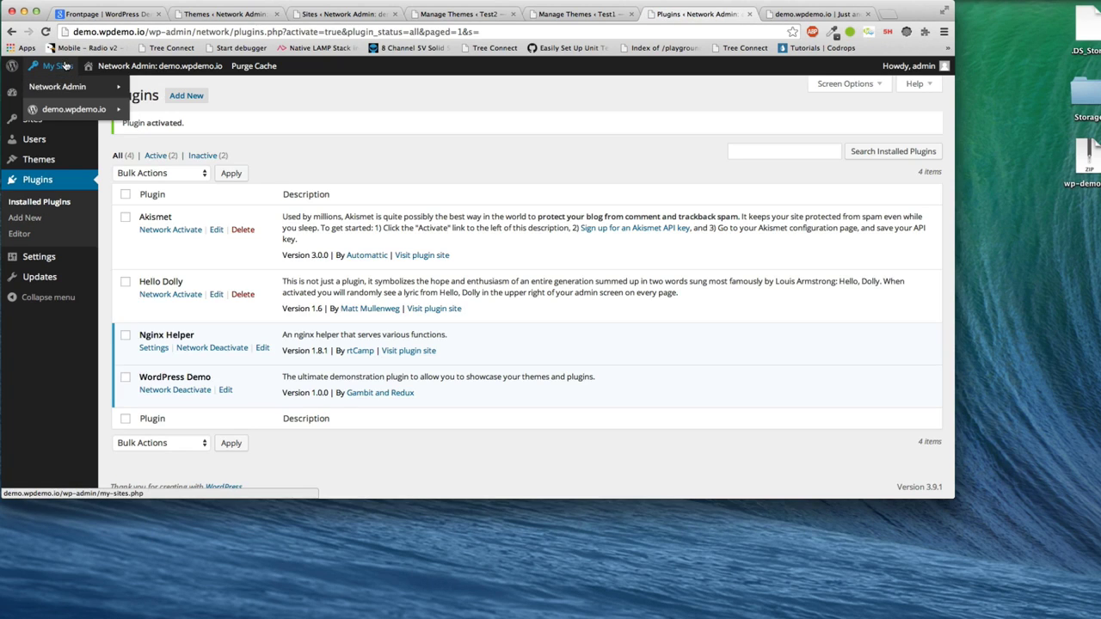
mouse_move(86, 109)
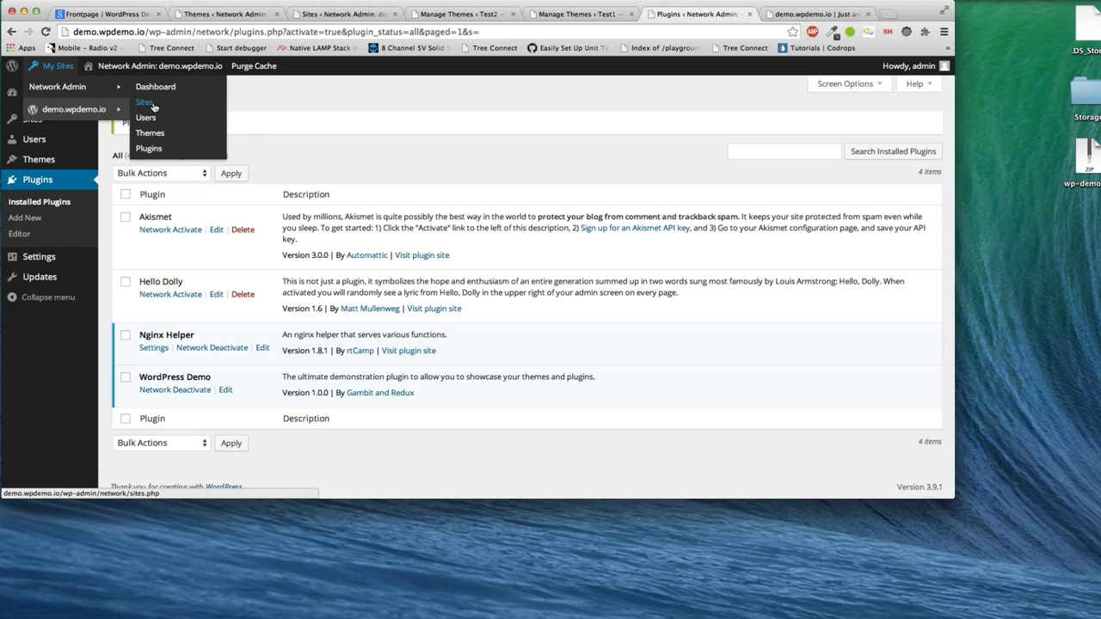
click(323, 14)
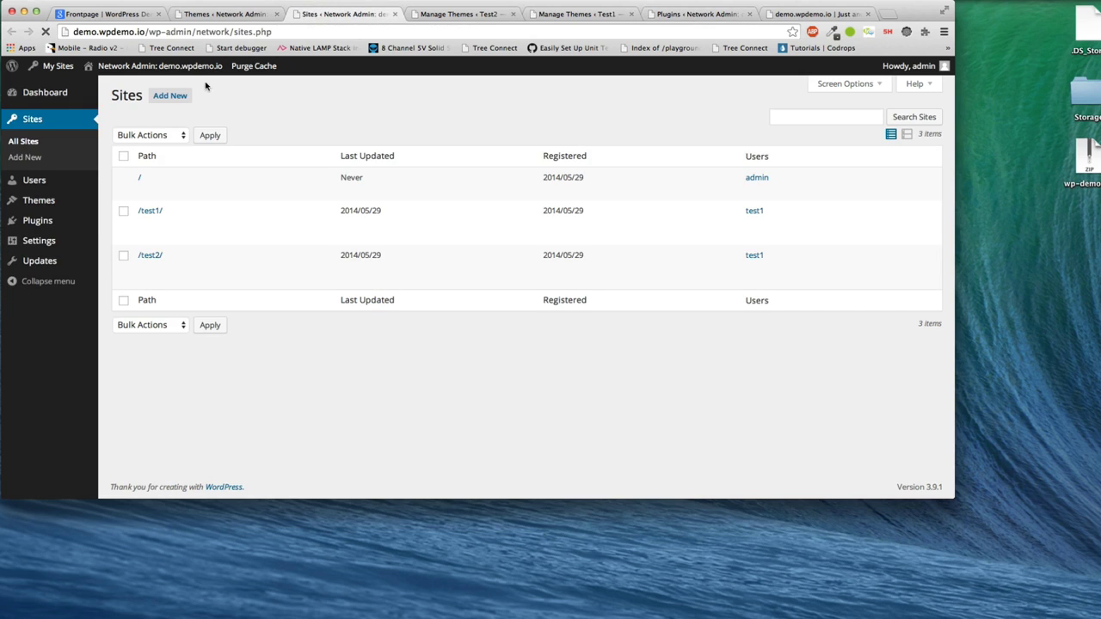
click(219, 15)
click(478, 17)
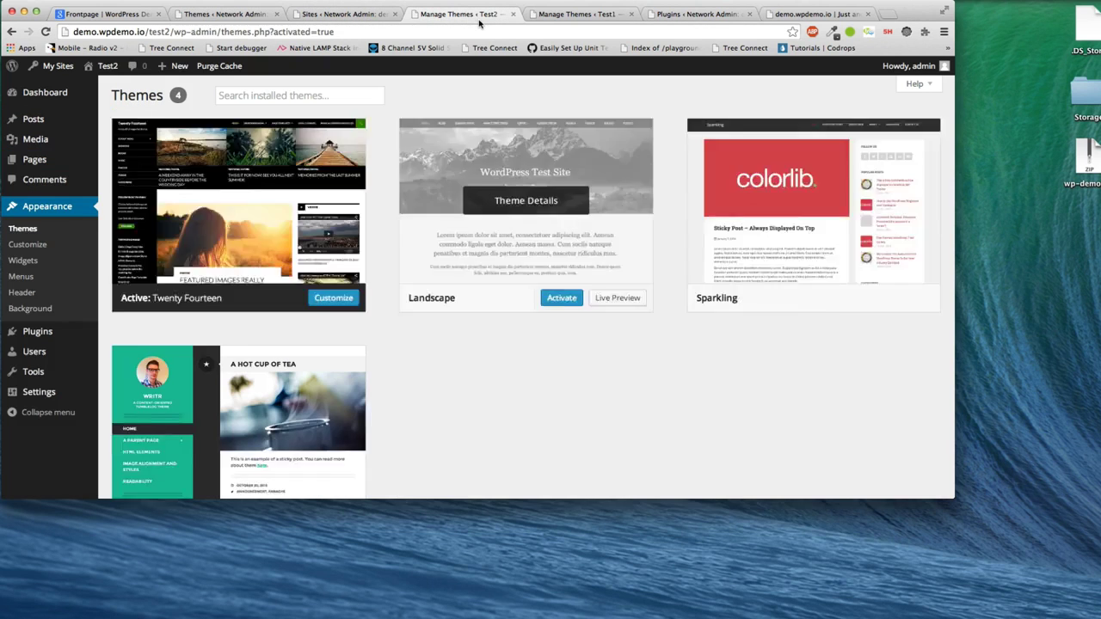
click(78, 214)
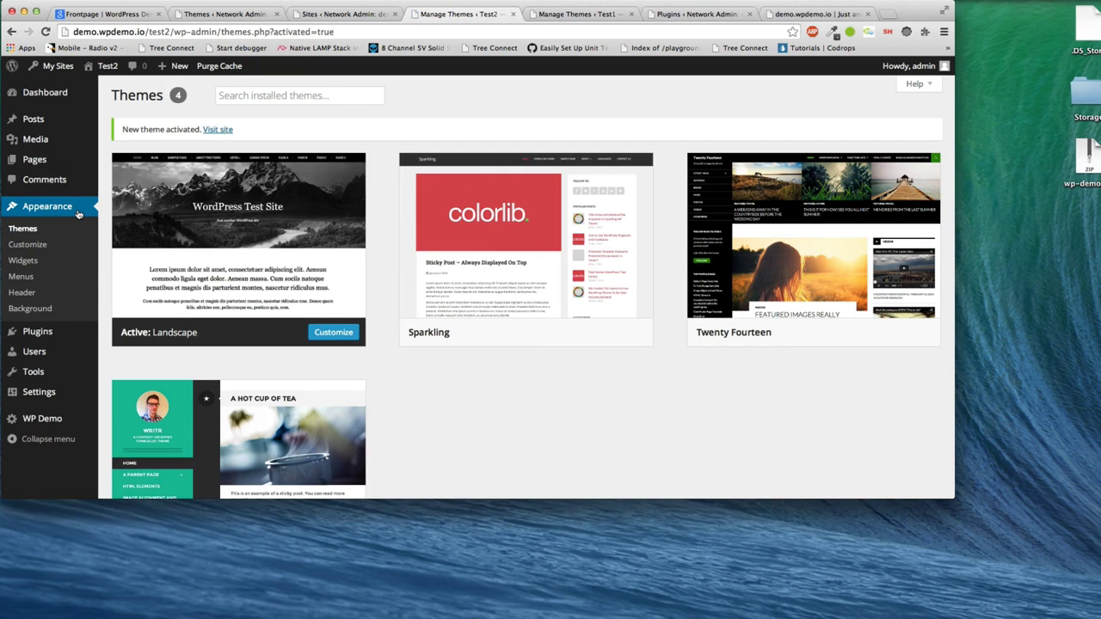
Drop test2 from the URL to reach the main site's themes, then open WP Demo settings
click(155, 32)
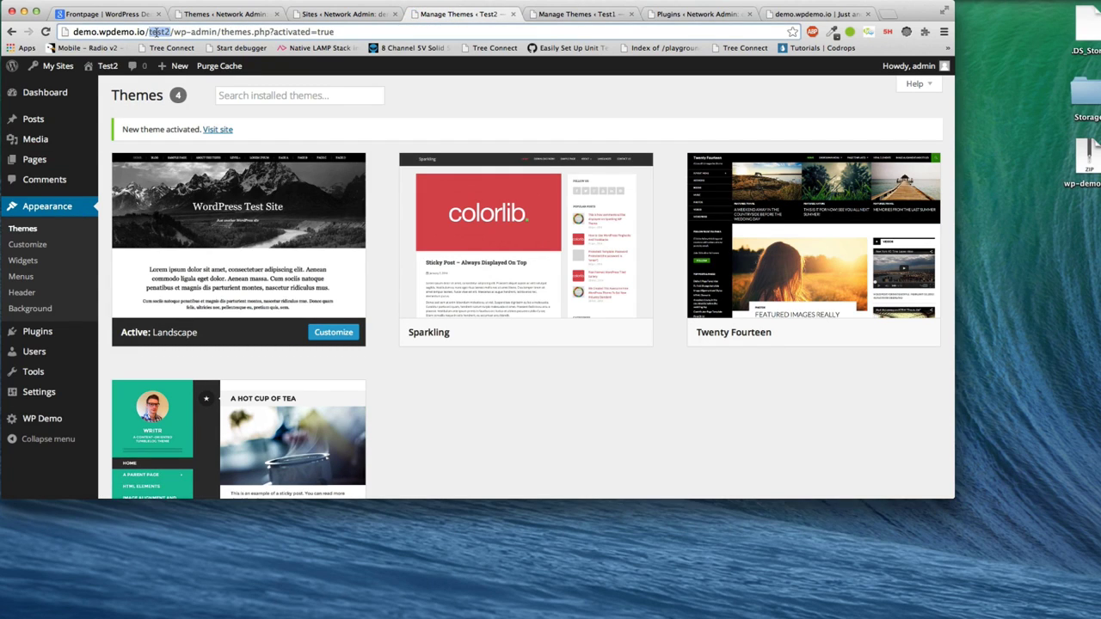
key(Delete)
key(Delete)
key(Delete)
key(Delete)
key(Delete)
key(Delete)
key(Return)
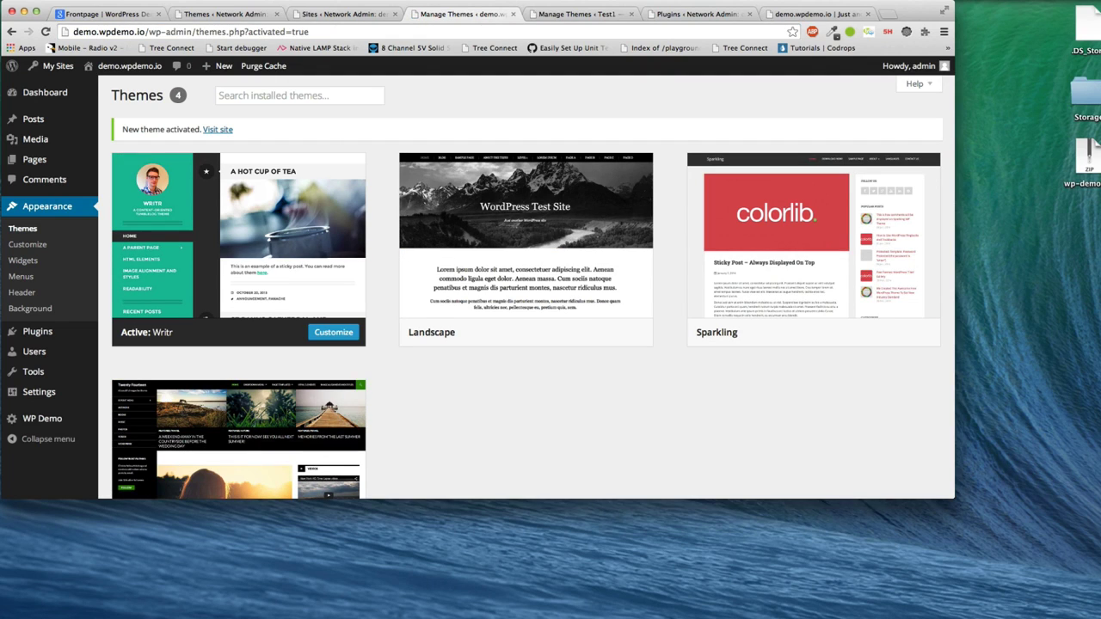
click(50, 421)
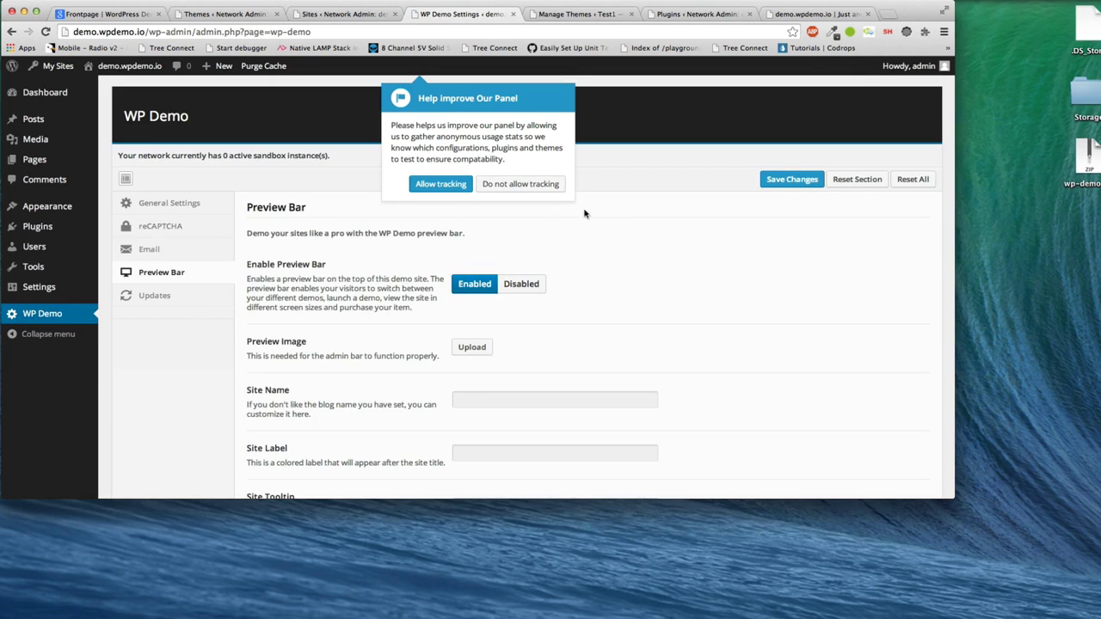
Decline usage tracking and review General Settings, keeping Demo User as the demo role
click(559, 185)
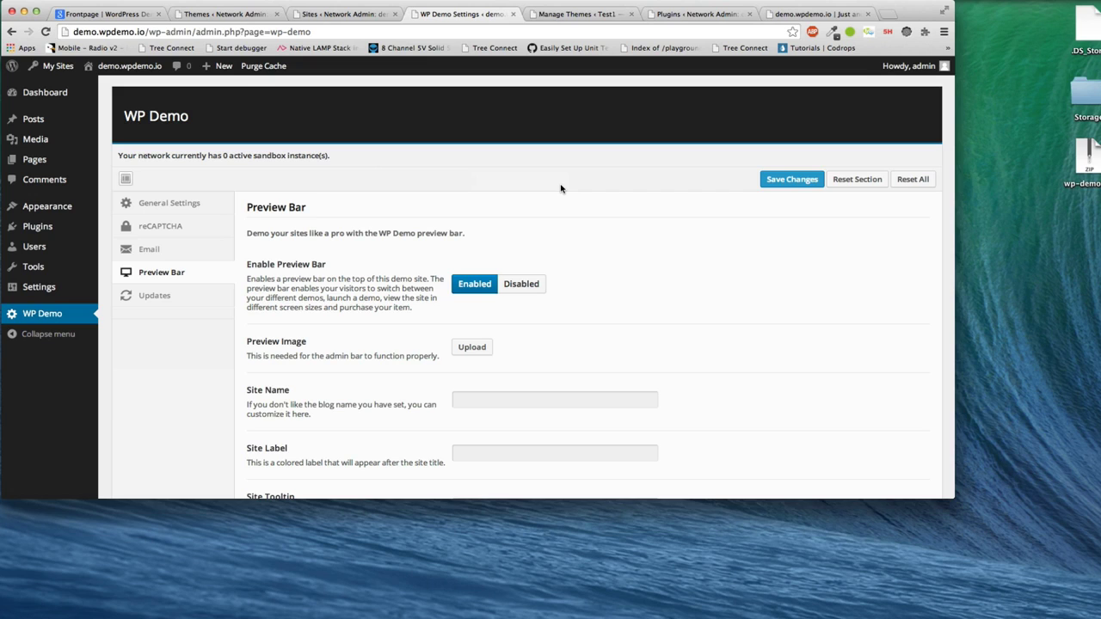
click(189, 203)
scroll(354, 204, down, 1)
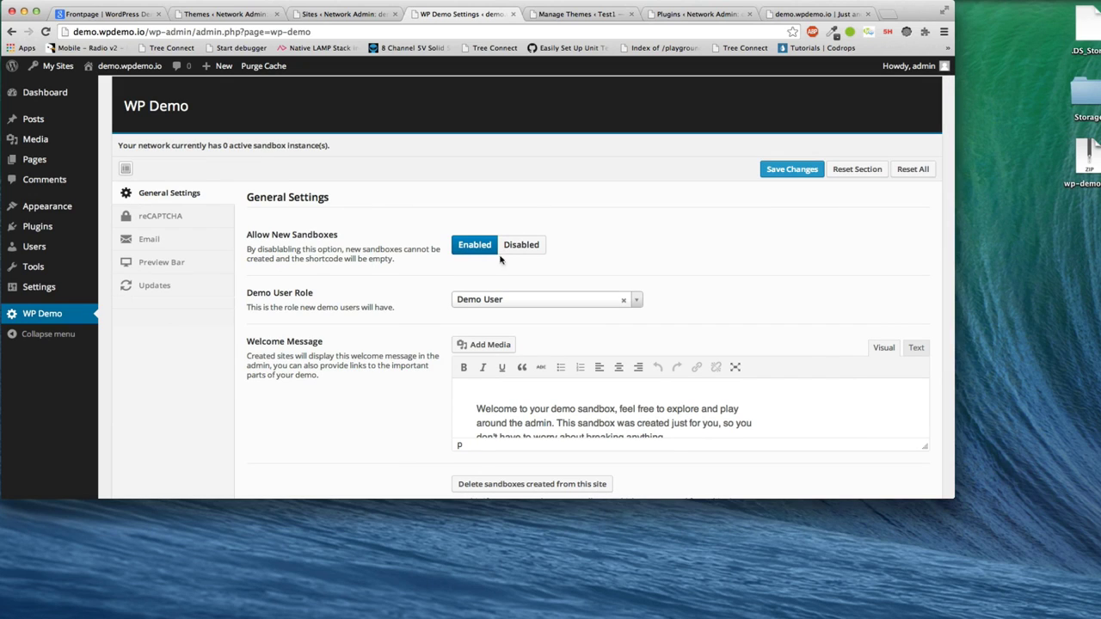
scroll(564, 228, down, 3)
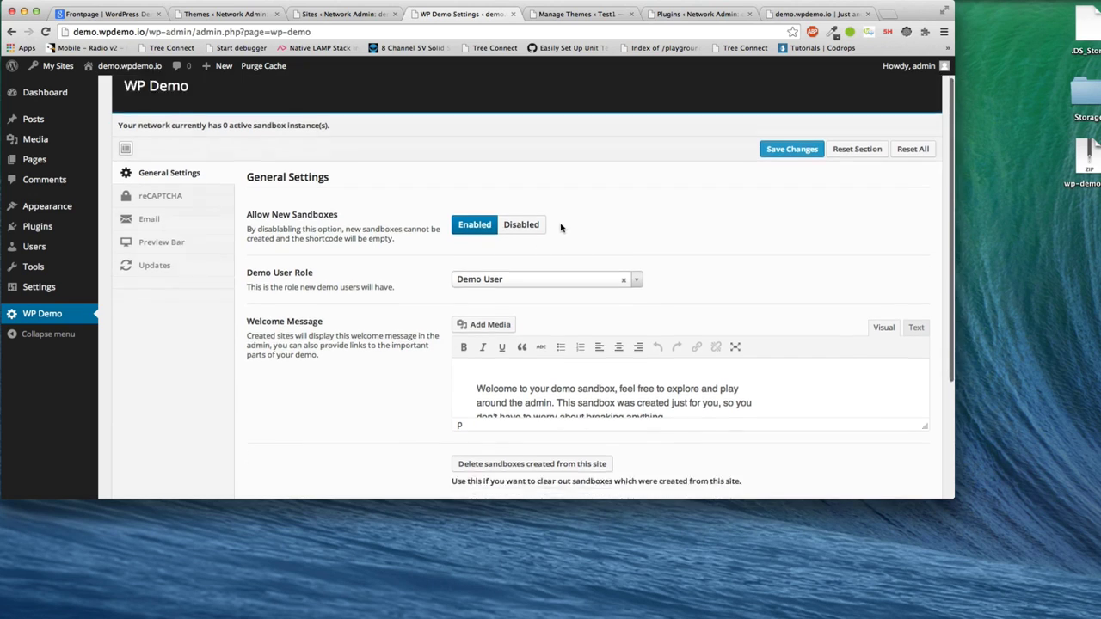
click(567, 222)
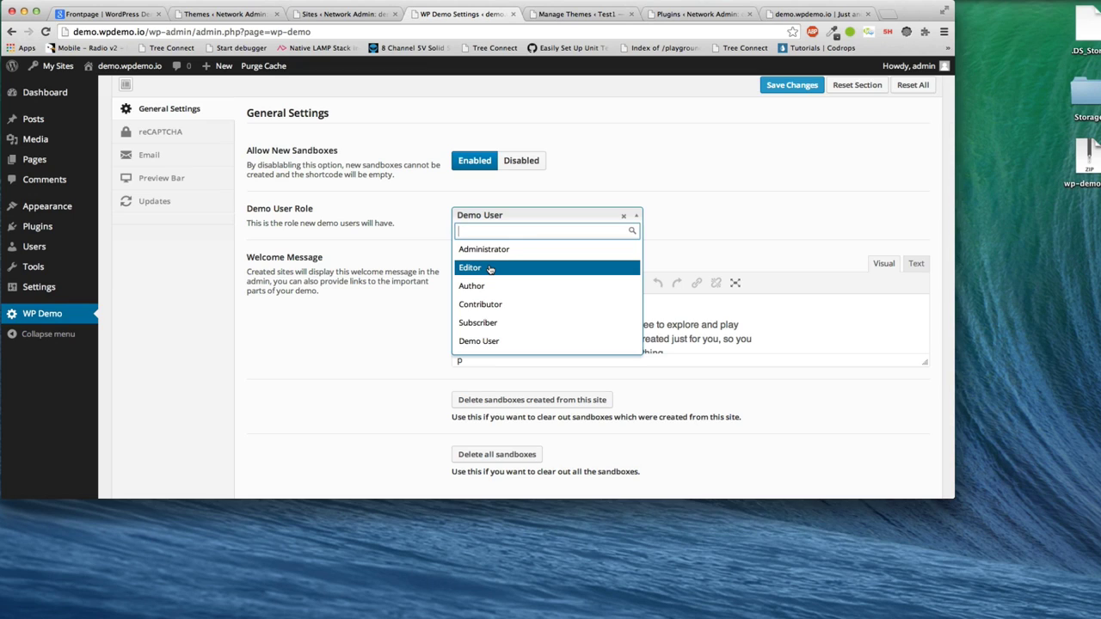
click(387, 321)
Scroll through the remaining General Settings and bring up the reCAPTCHA section
scroll(408, 315, down, 2)
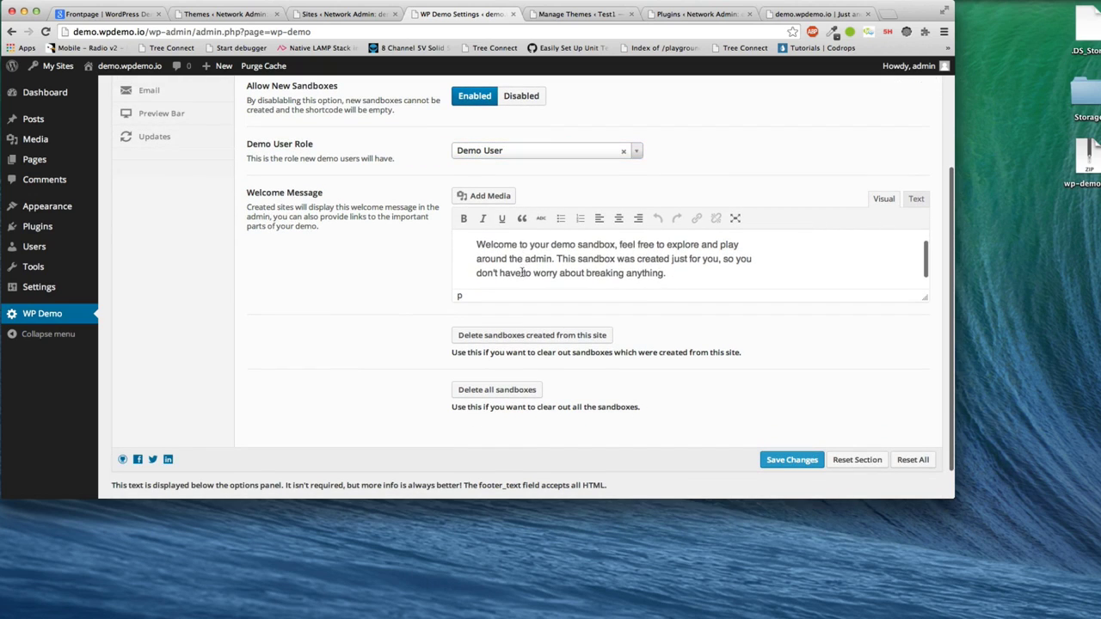
scroll(522, 273, down, 1)
scroll(522, 273, up, 1)
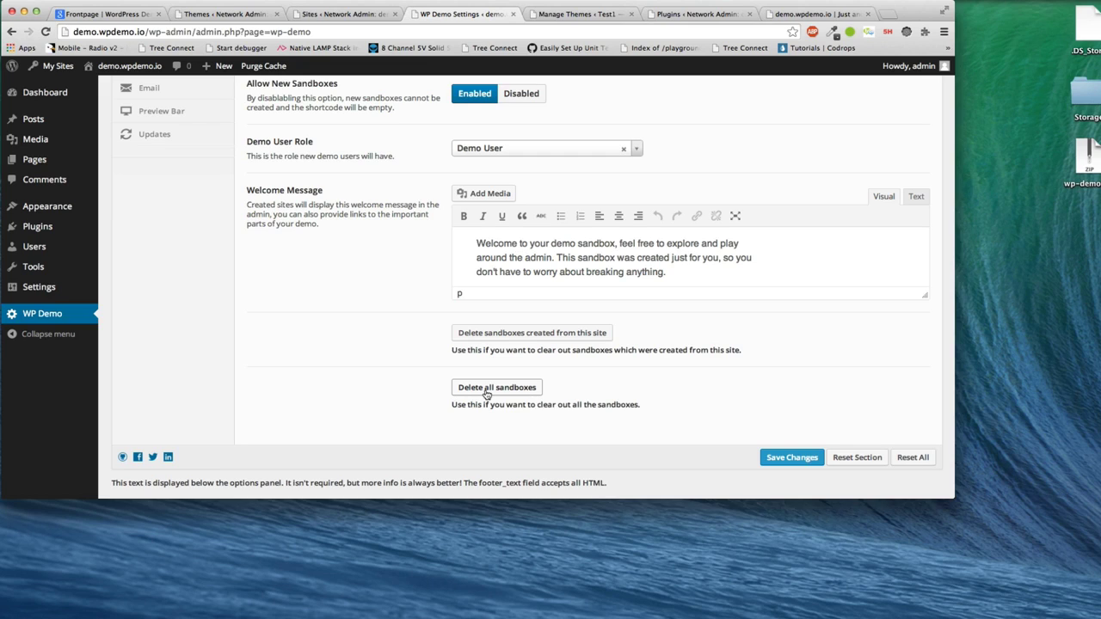
scroll(465, 394, up, 3)
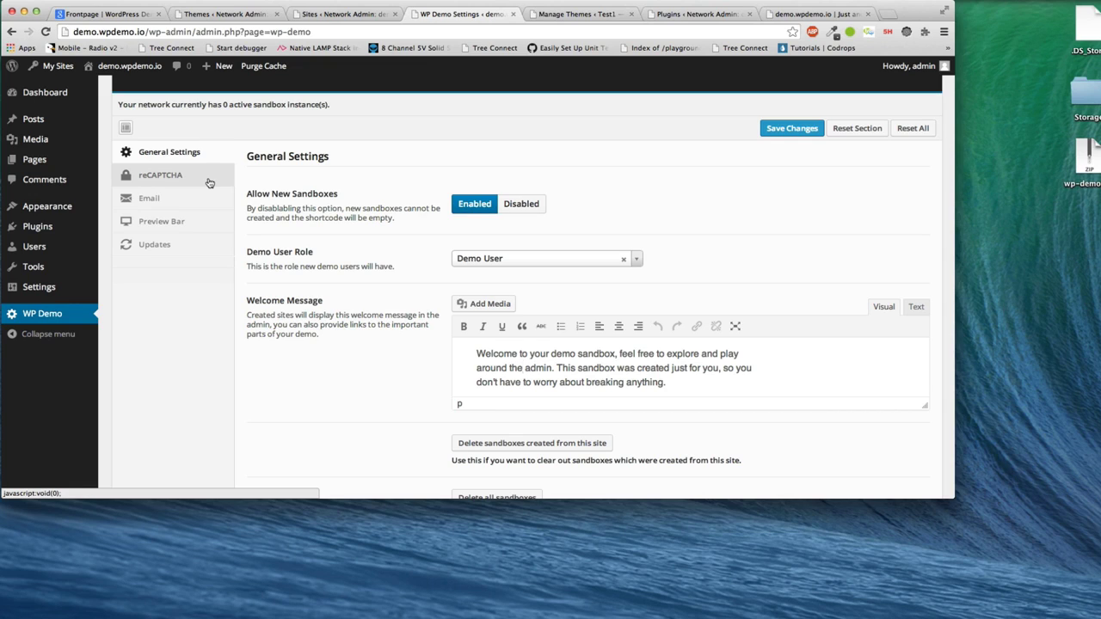
click(208, 182)
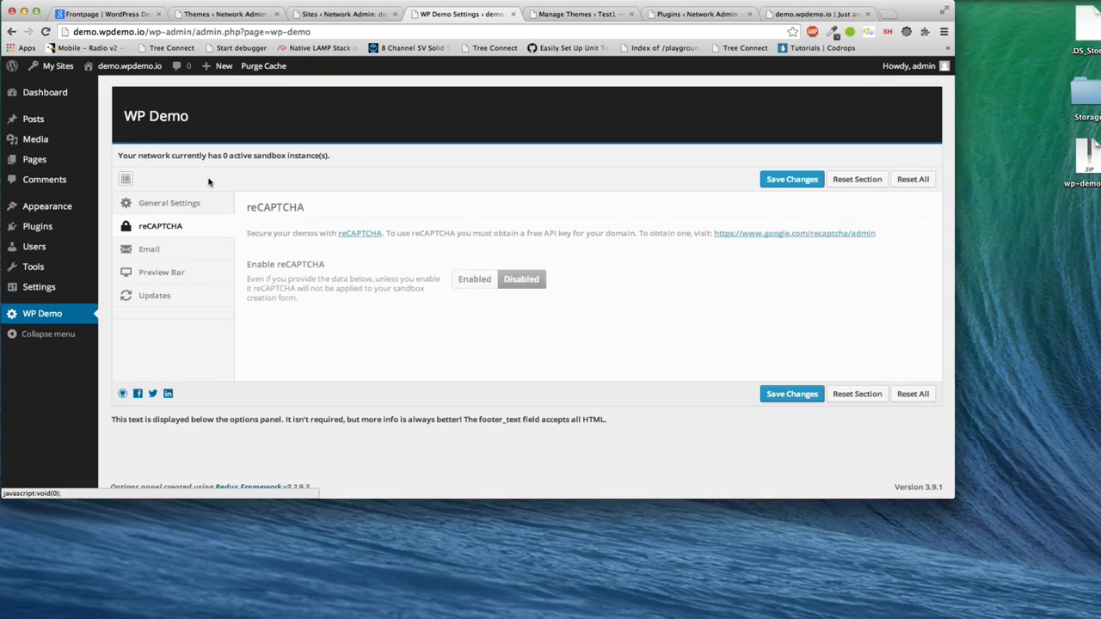
Enable reCAPTCHA and email verification for sandbox creation
click(455, 288)
scroll(455, 288, down, 5)
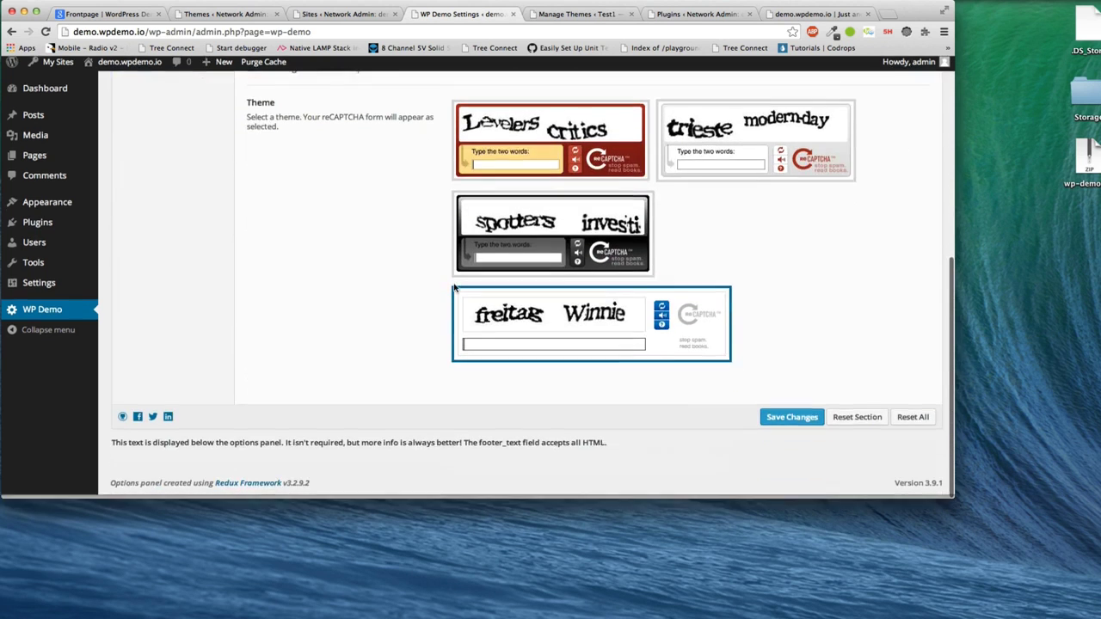
scroll(482, 215, up, 3)
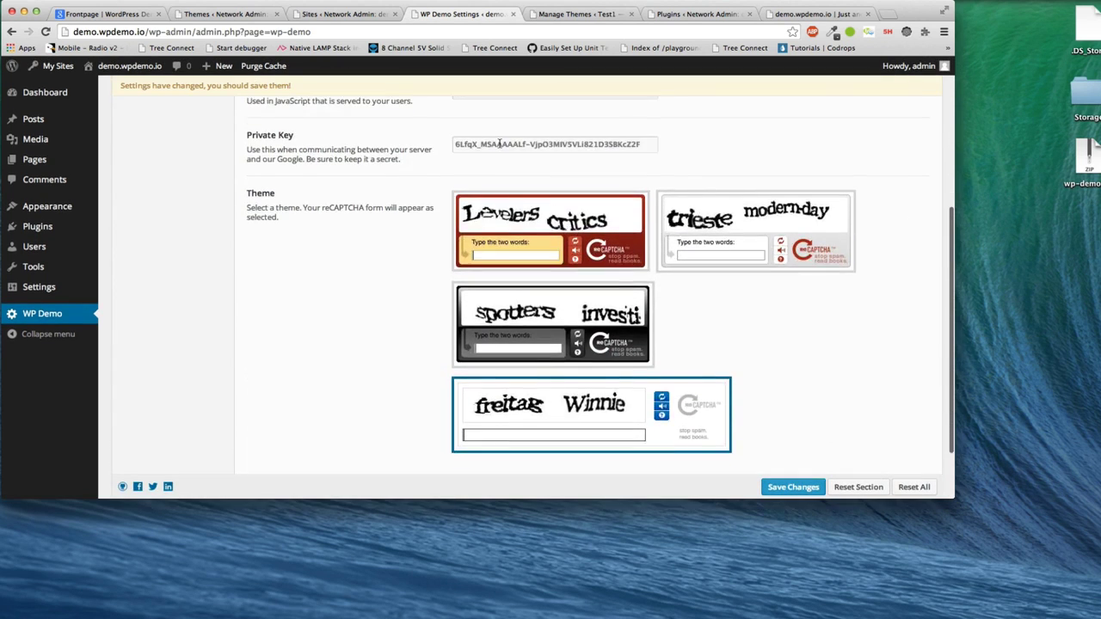
scroll(500, 144, up, 5)
click(179, 274)
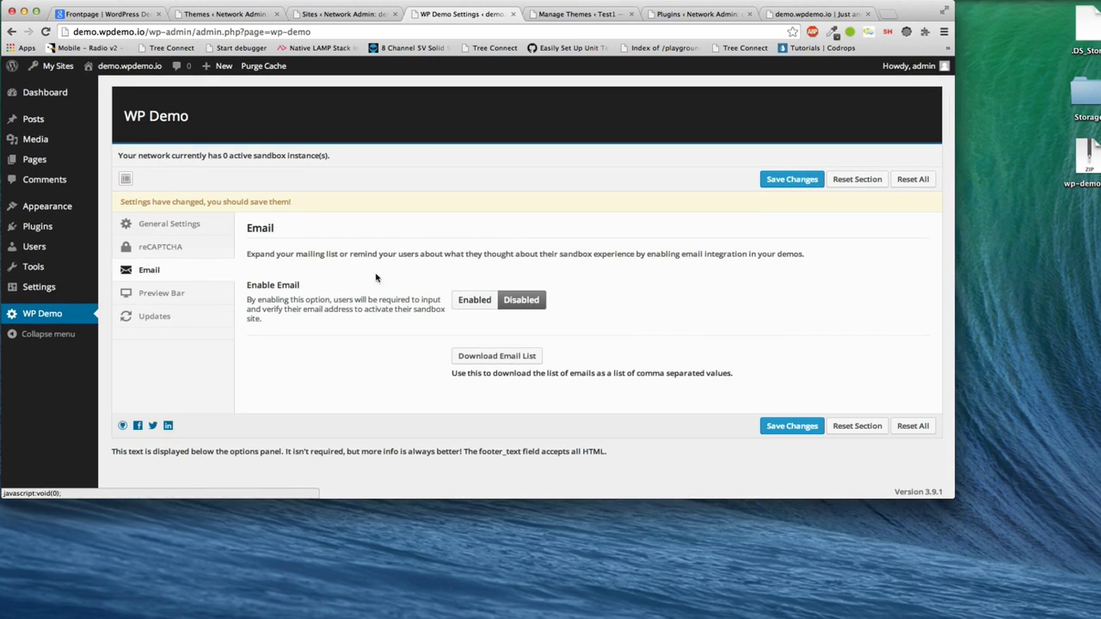
click(469, 301)
Toggle Email Follow Ups on and back off so they stay disabled
scroll(470, 303, down, 2)
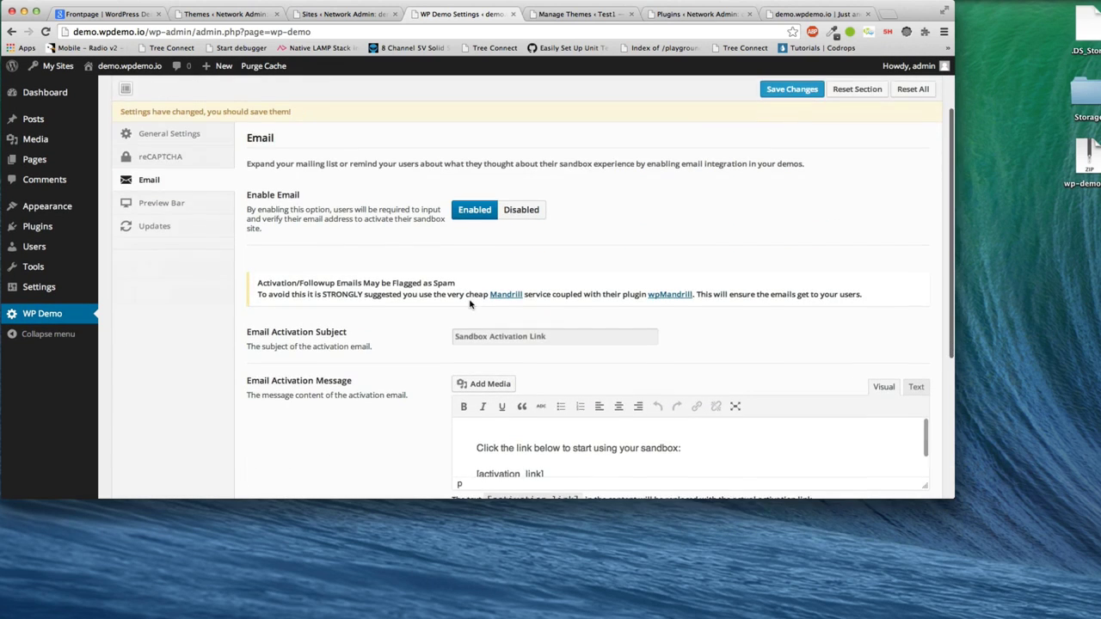
scroll(469, 303, down, 1)
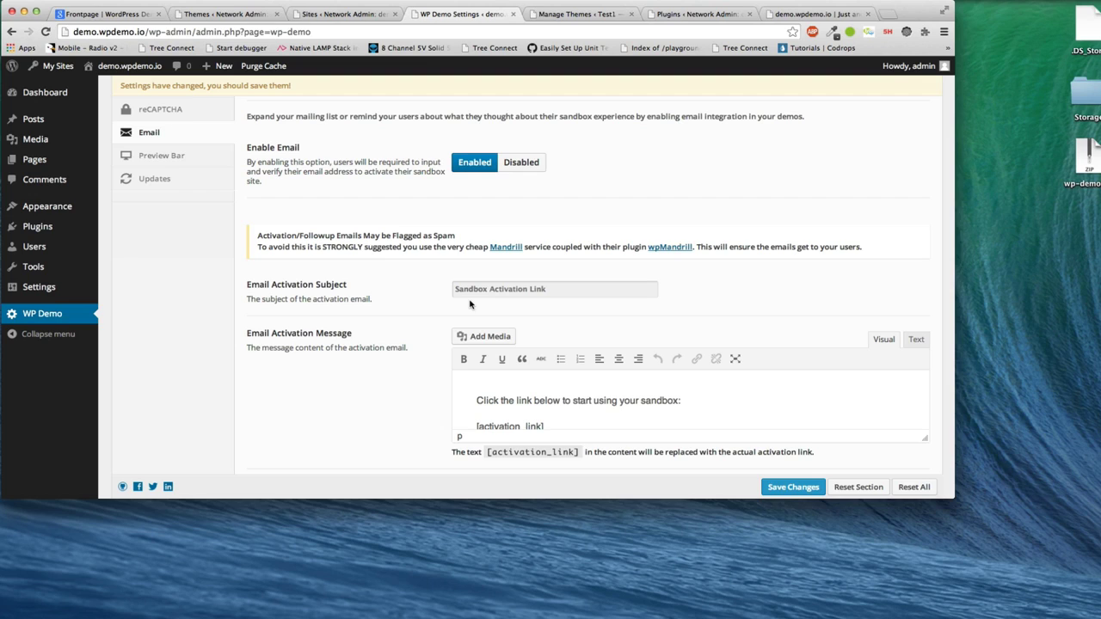
scroll(470, 301, down, 1)
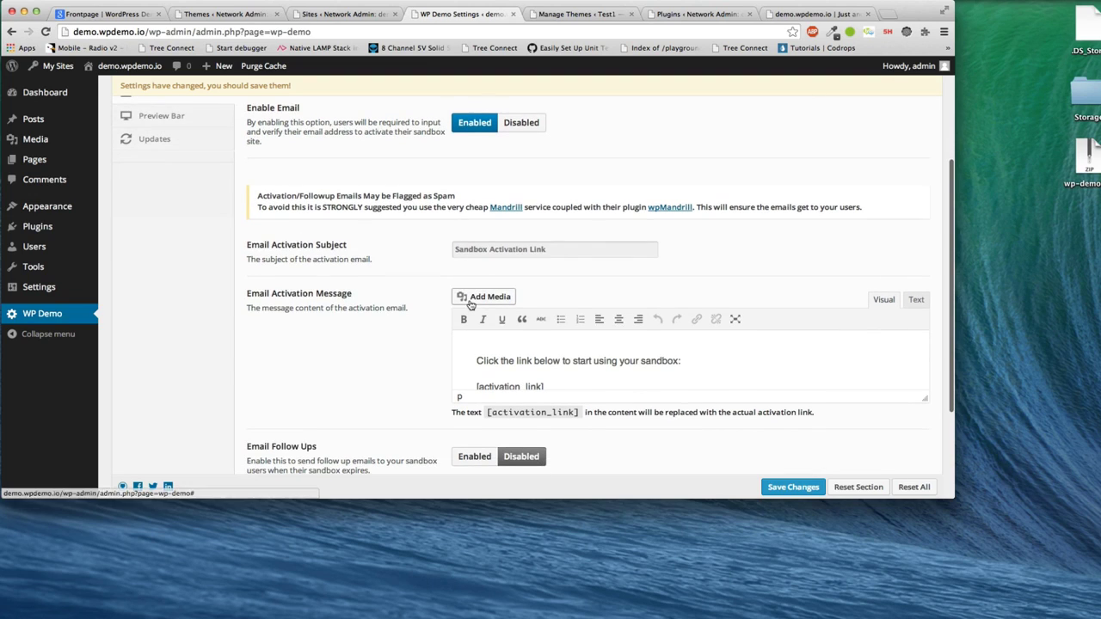
scroll(530, 439, down, 2)
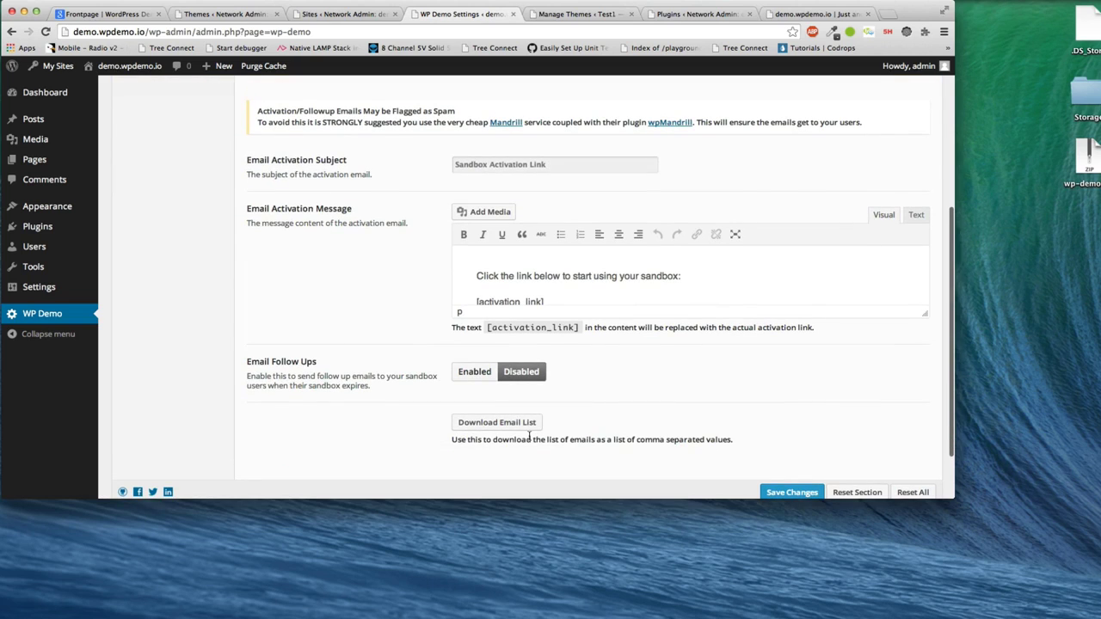
click(485, 378)
scroll(485, 382, down, 2)
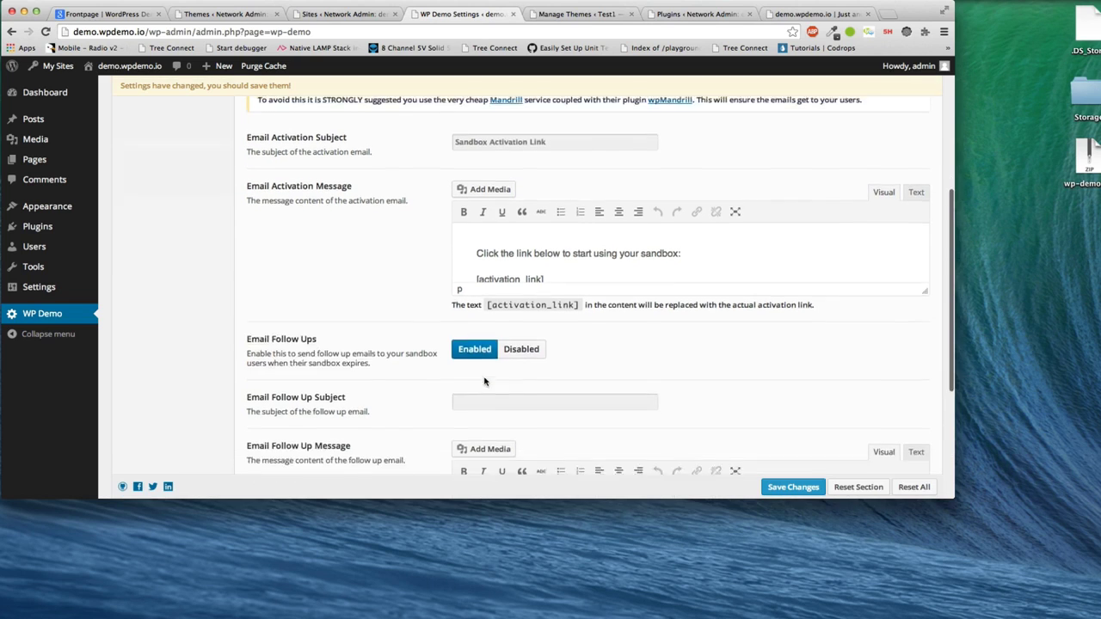
scroll(484, 382, down, 1)
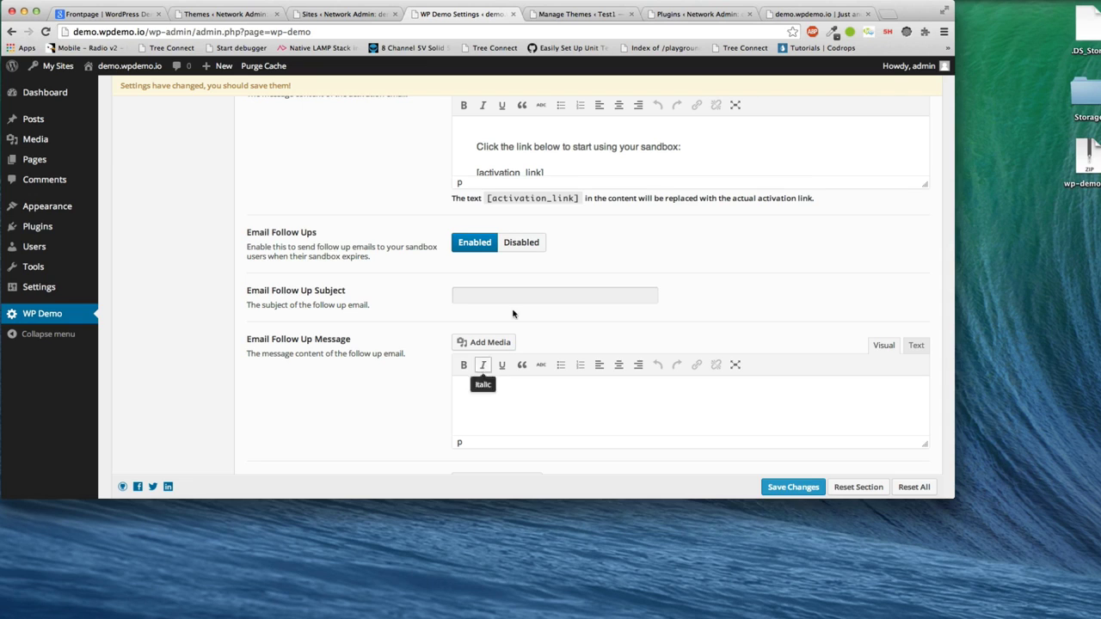
click(525, 244)
Bring up the Preview Bar settings section
scroll(516, 387, up, 2)
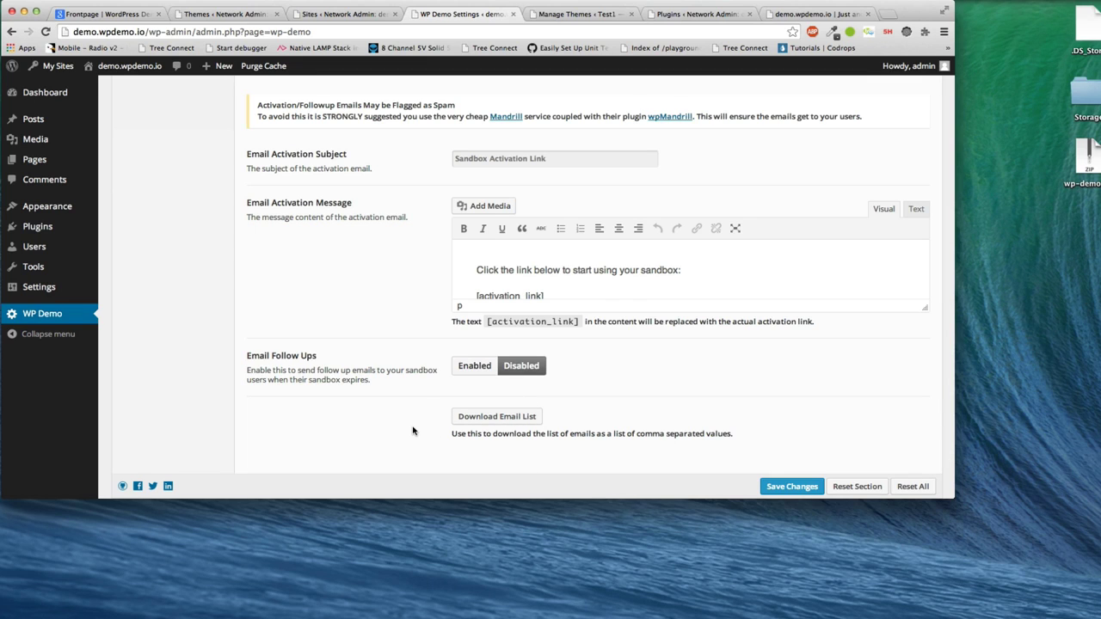
scroll(412, 431, up, 5)
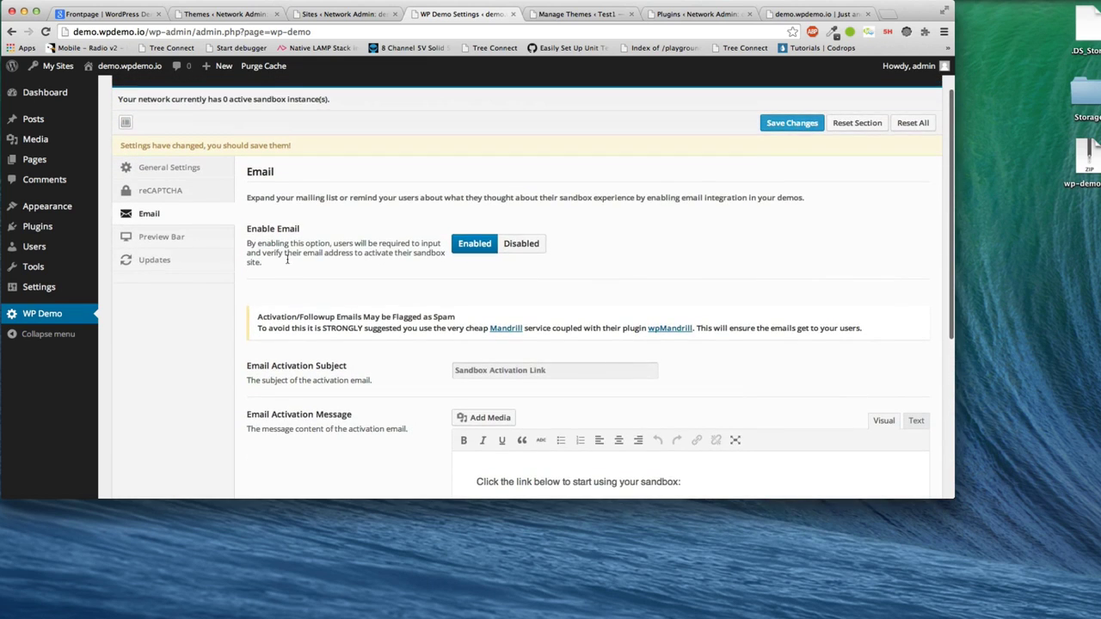
click(206, 238)
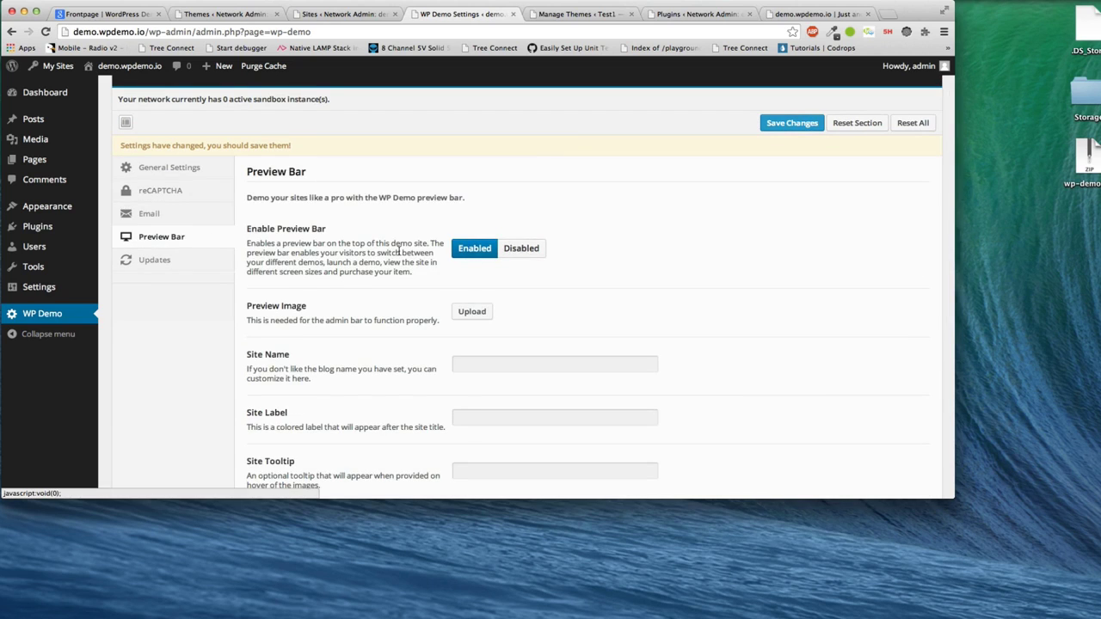
scroll(399, 251, down, 1)
scroll(400, 251, down, 1)
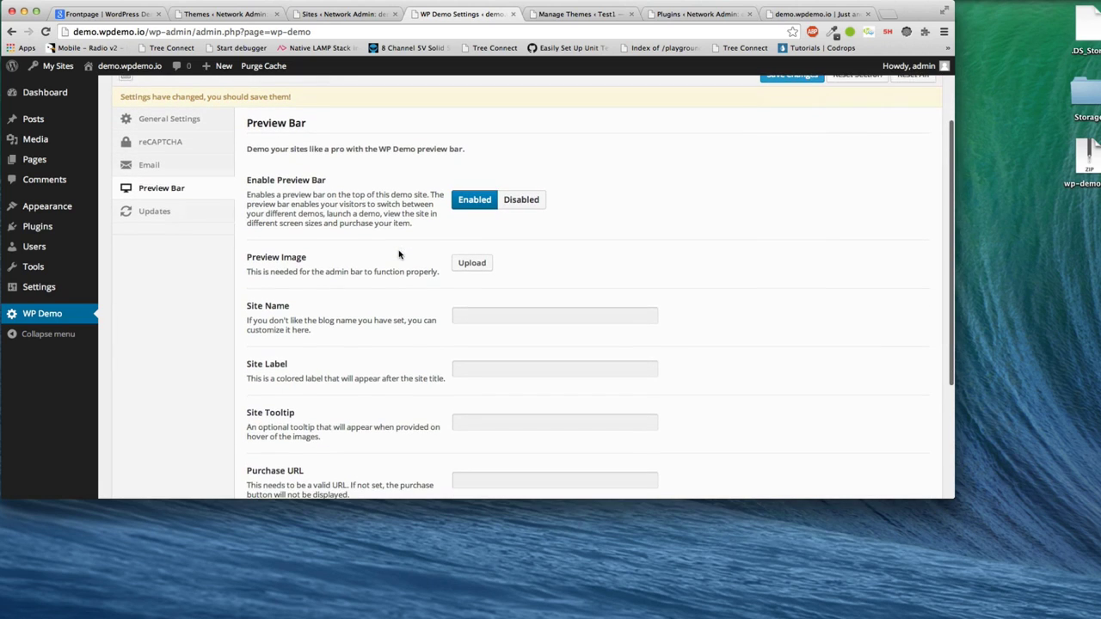
click(473, 313)
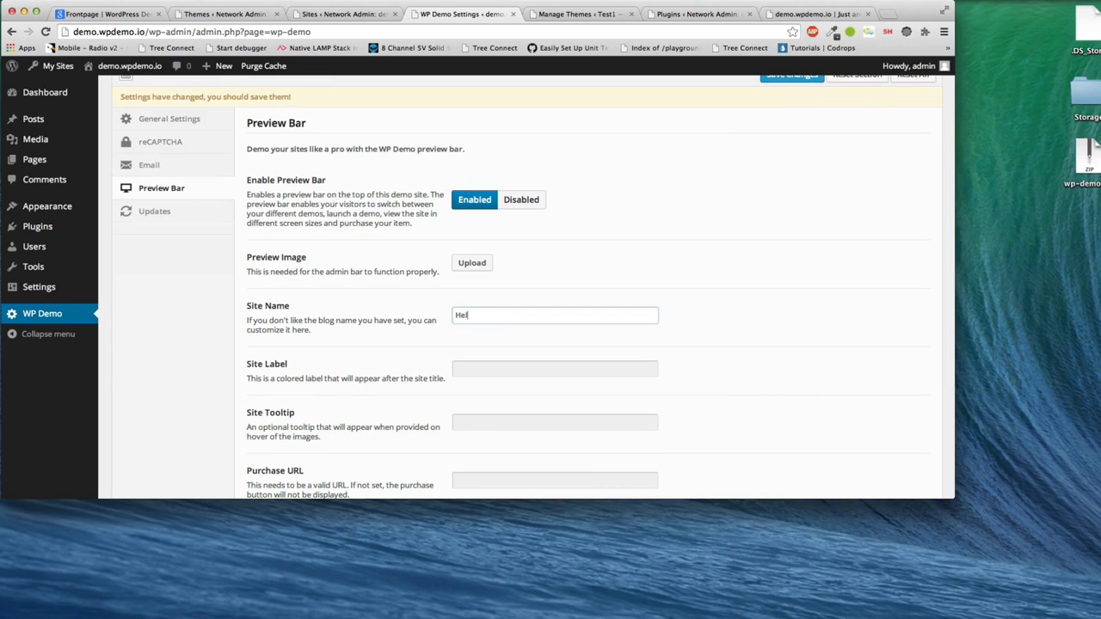
scroll(529, 287, down, 3)
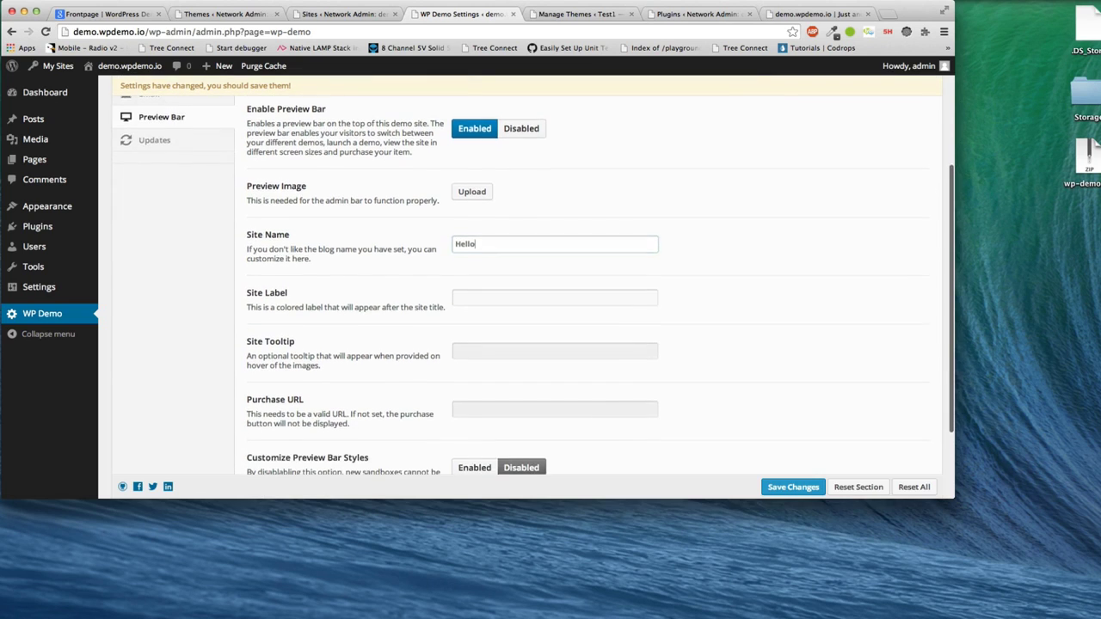
click(504, 400)
text(http)
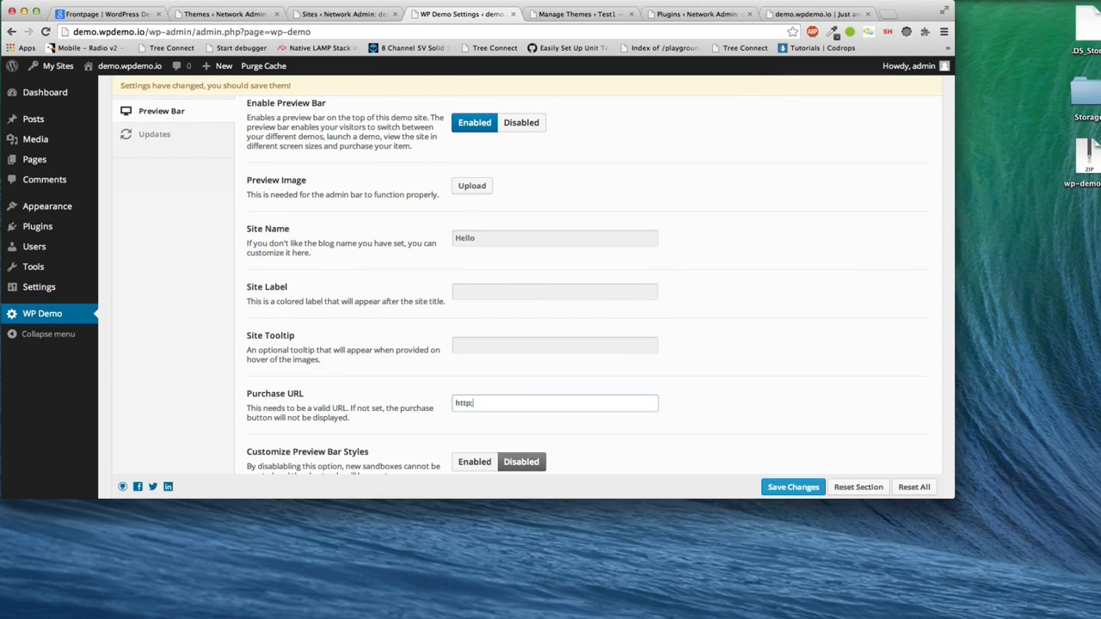
text(://google.com)
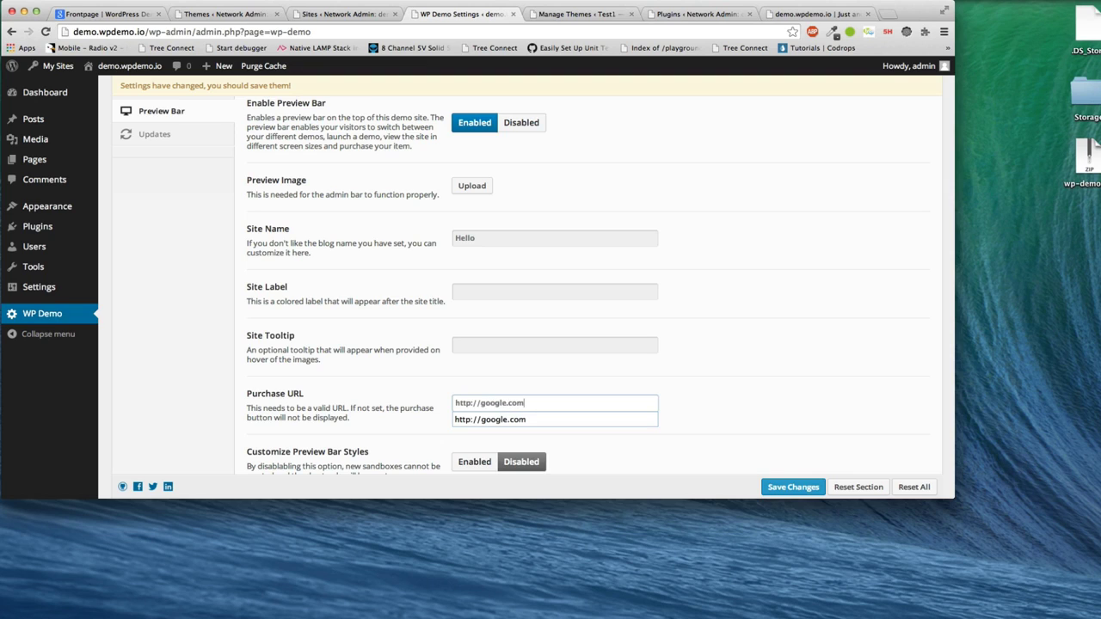
Enable Customize Preview Bar Styles and save the changes
scroll(529, 286, down, 3)
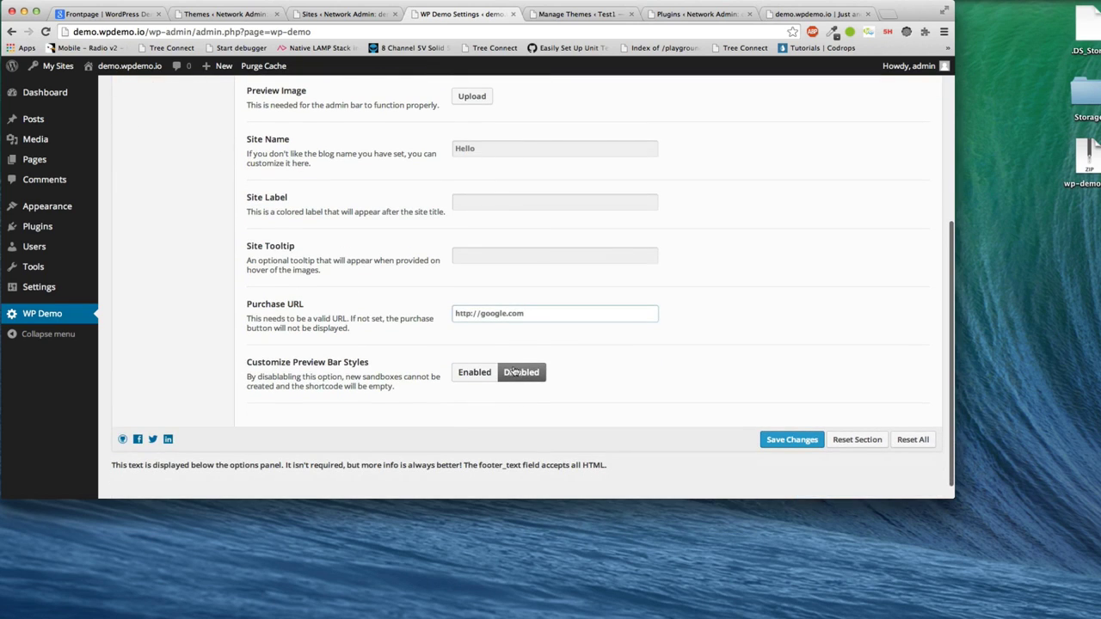
click(488, 378)
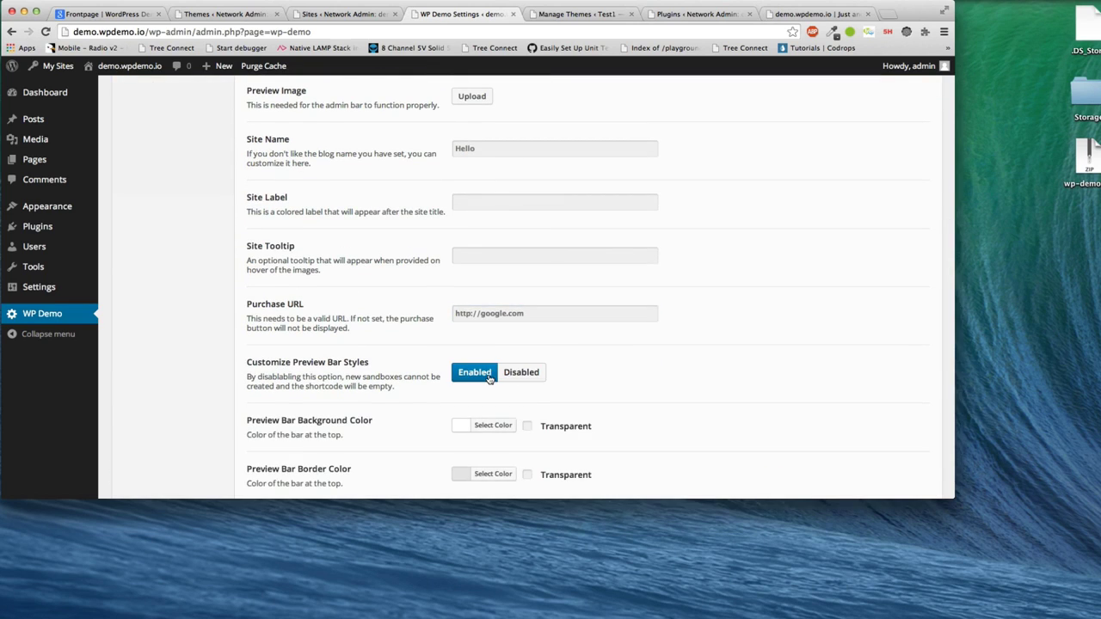
scroll(499, 377, down, 3)
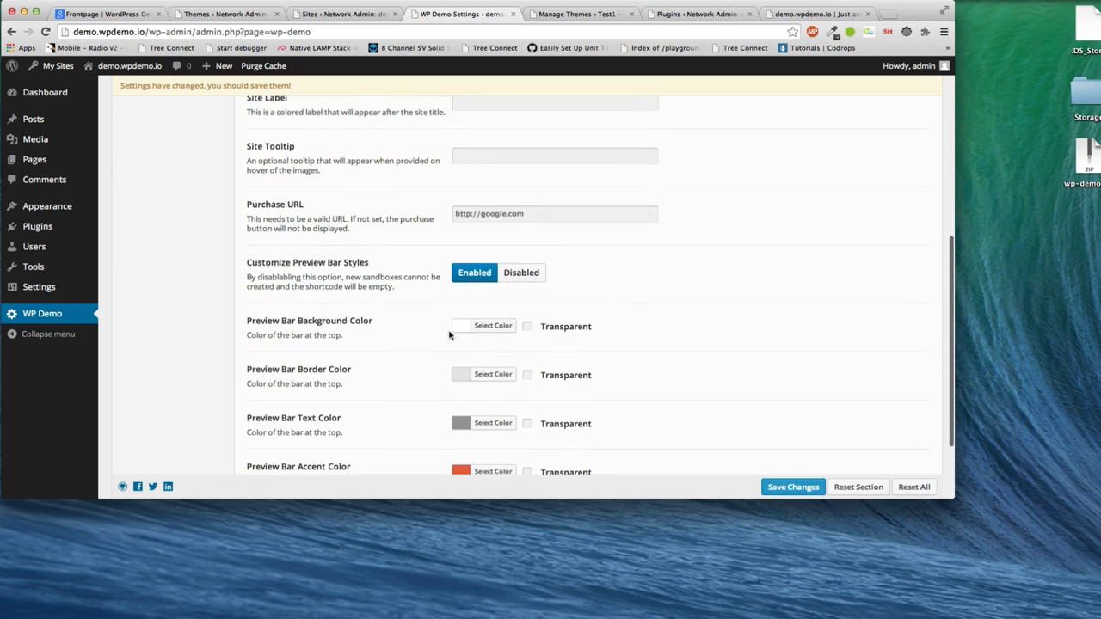
click(790, 488)
Load the demo.wpdemo.io front end in a new browser tab
click(146, 32)
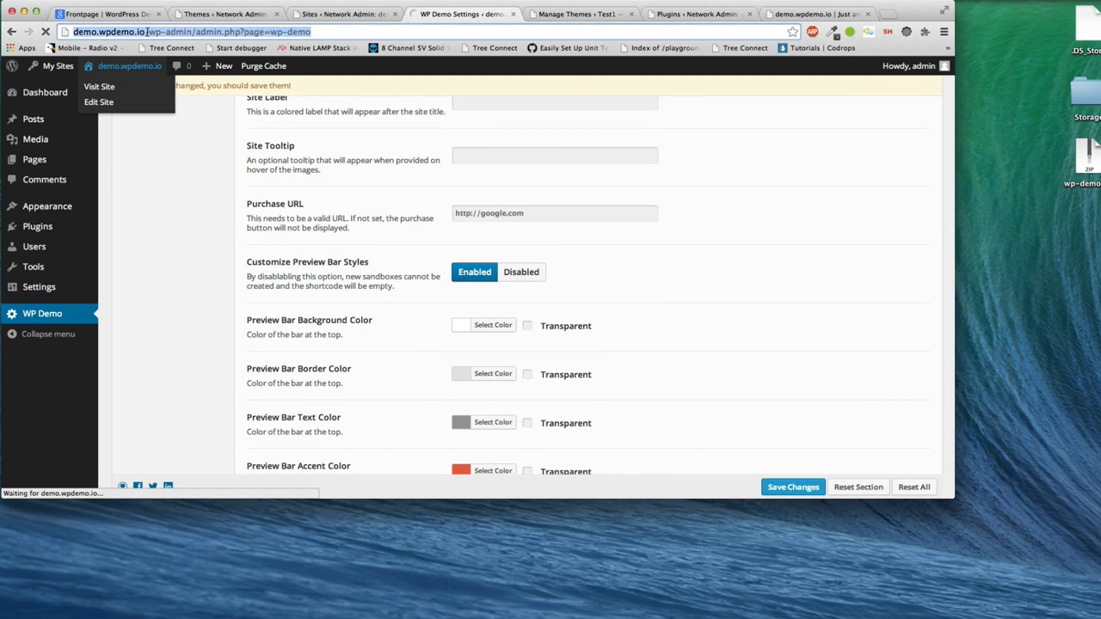
key(super+t)
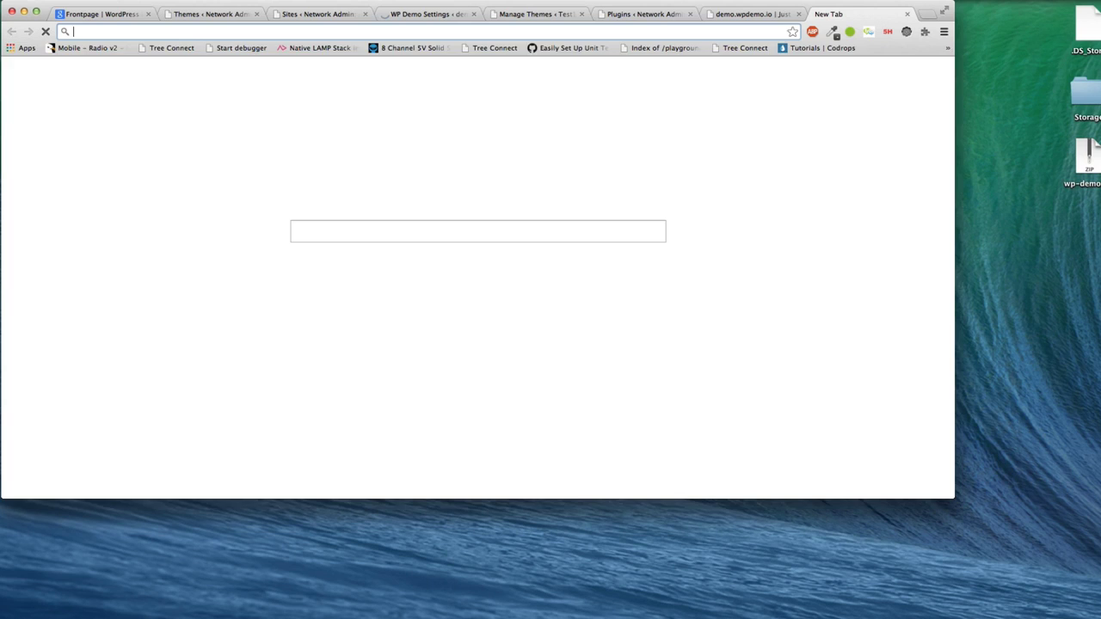
text(demo.wpdemo.io/)
key(Return)
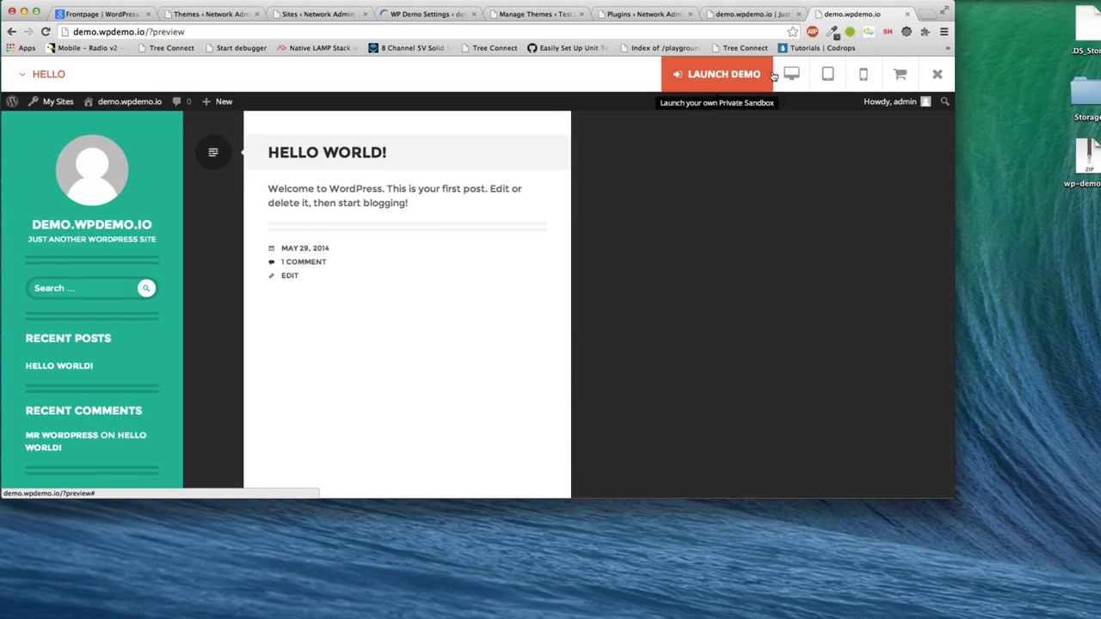
Try tablet, smartphone and desktop previews in the preview bar, then copy the preview URL
click(828, 75)
click(862, 76)
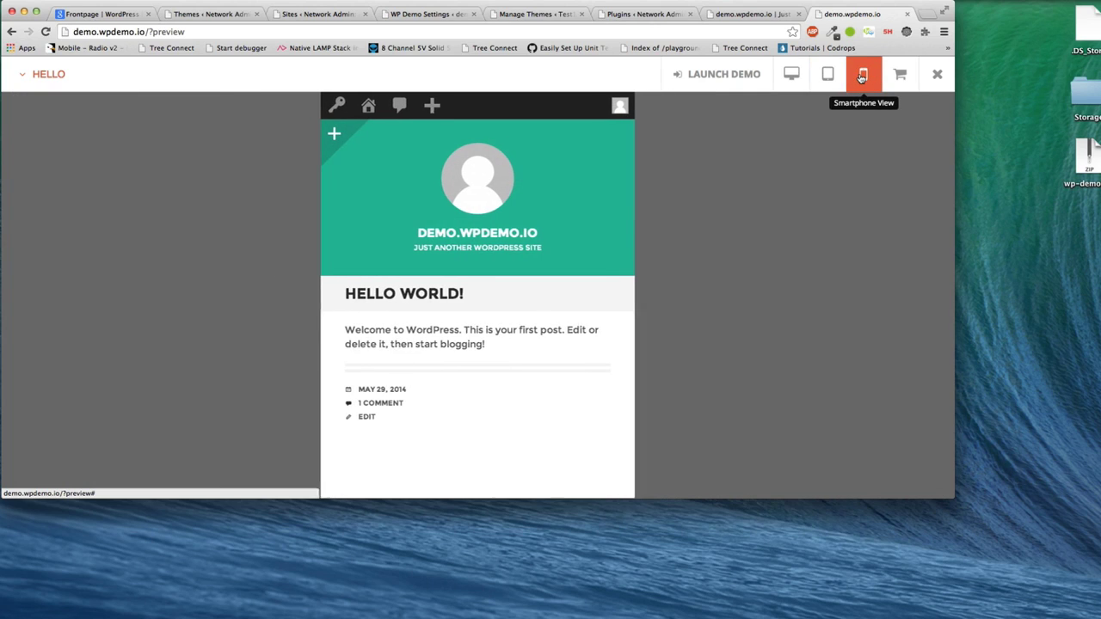
click(828, 75)
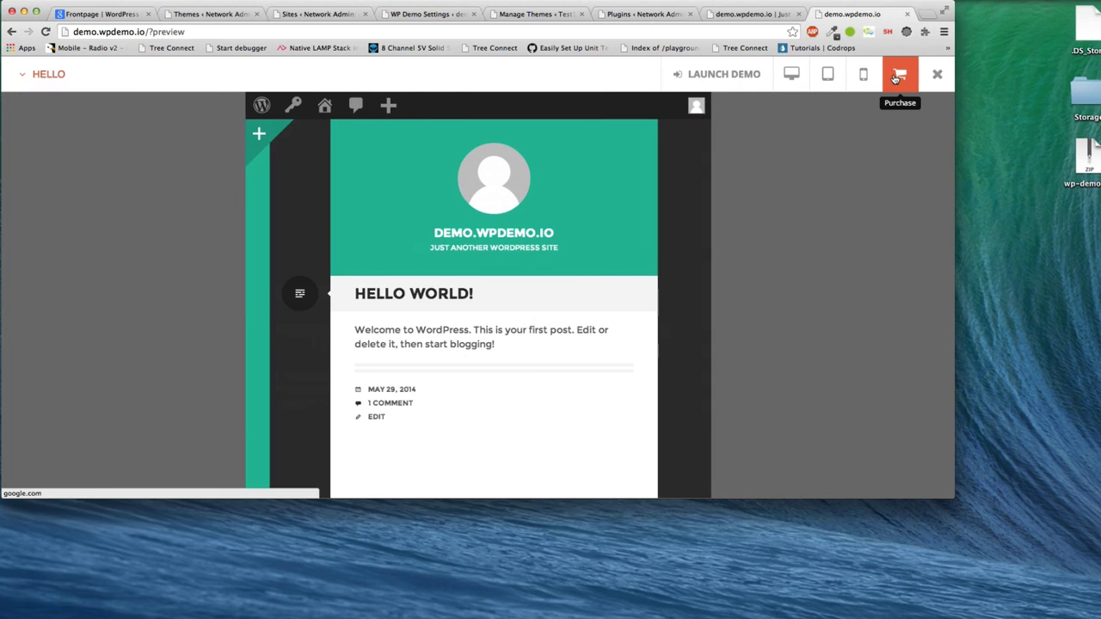
click(792, 77)
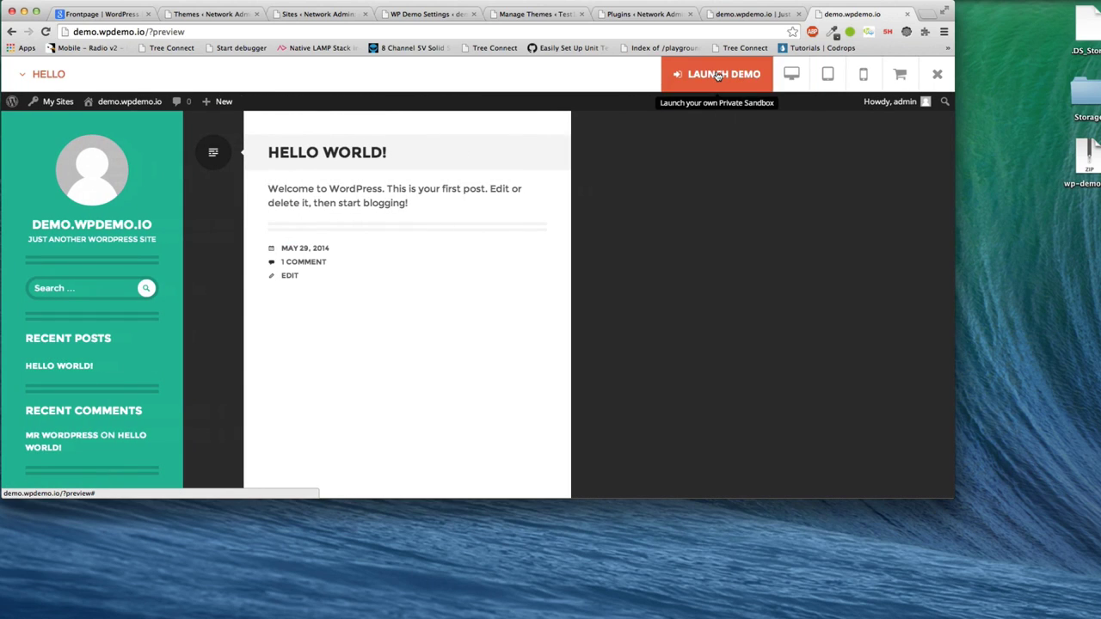
click(274, 31)
key(super+c)
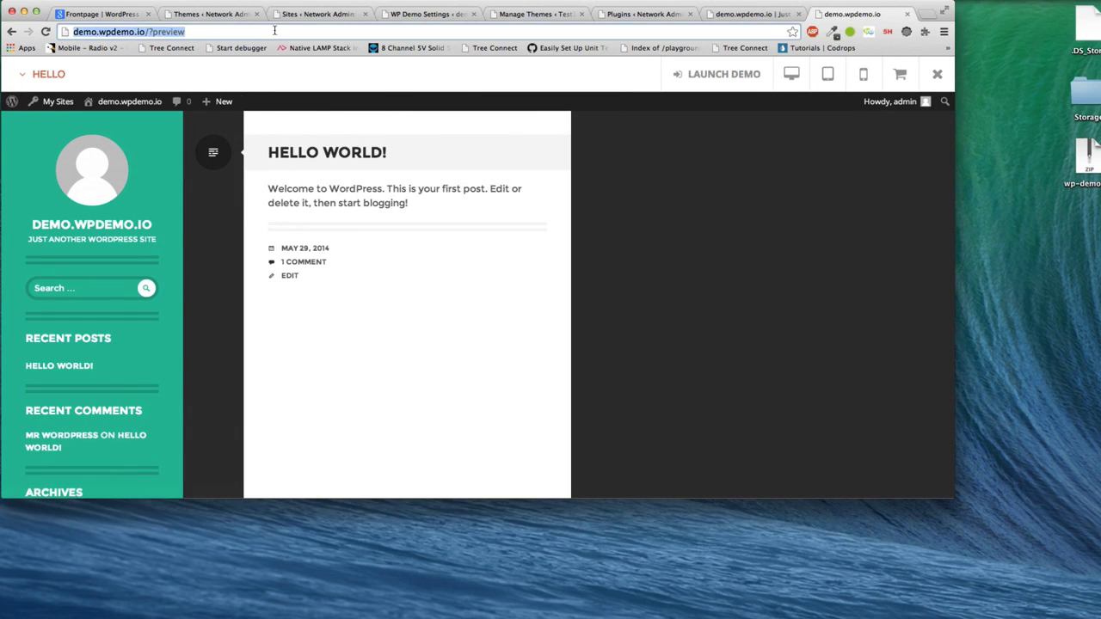
key(super+Tab)
key(super+Tab)
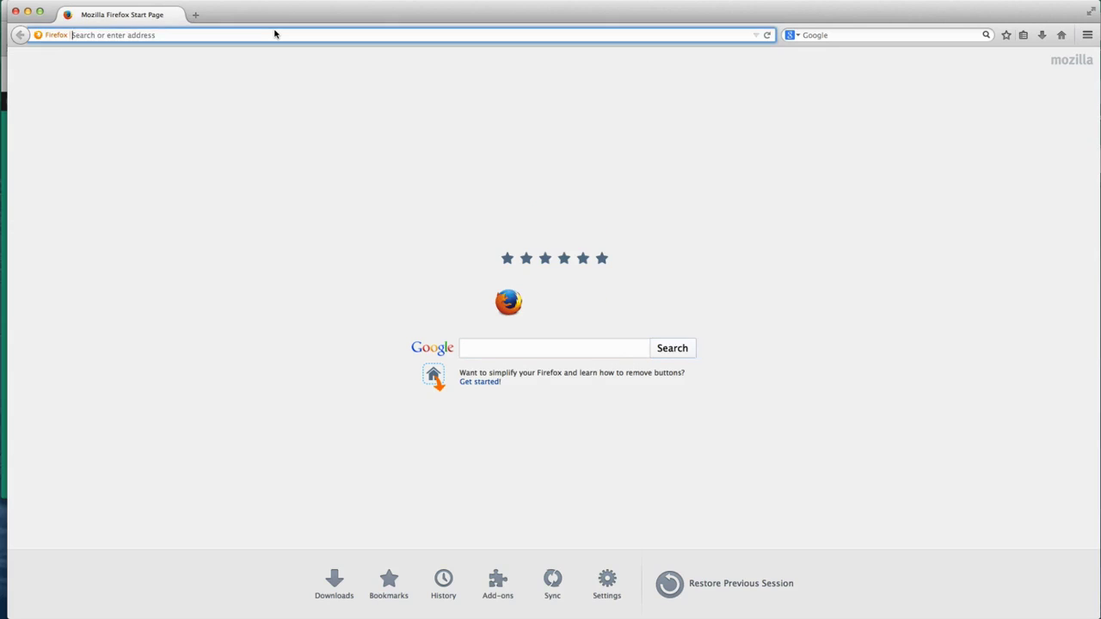
Load the copied preview URL in Firefox and switch the product to TEST2
key(super+v)
key(Return)
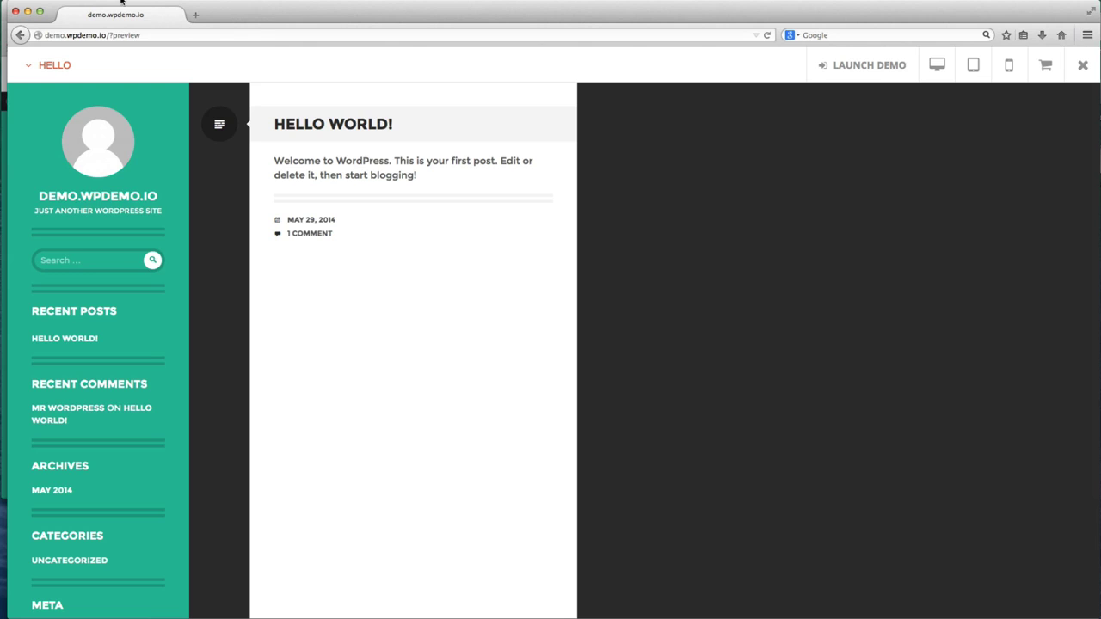
click(46, 72)
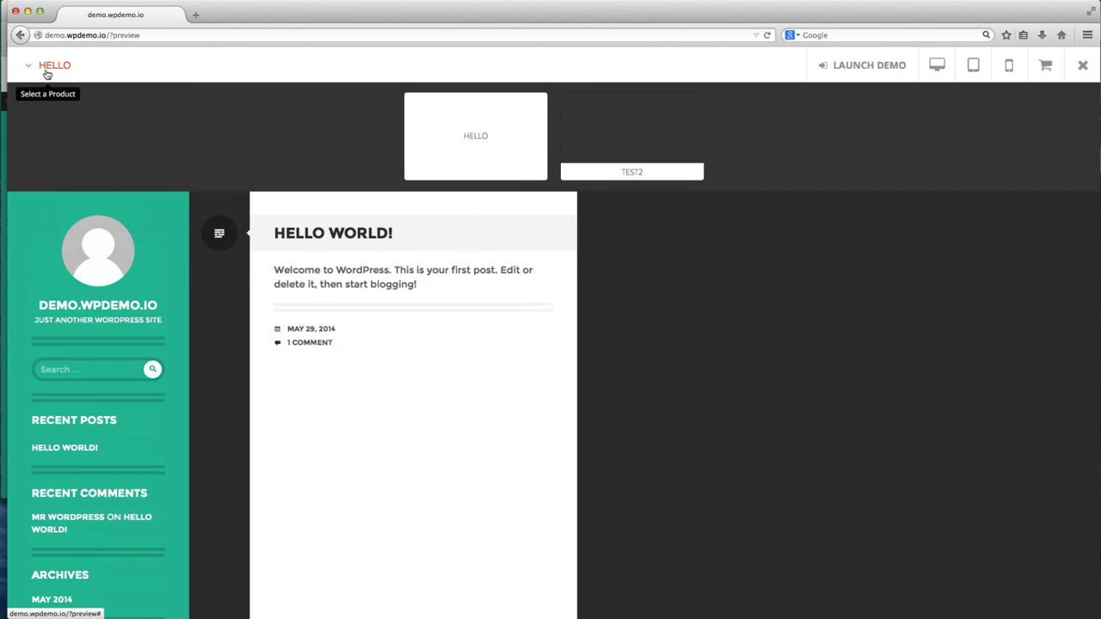
click(628, 142)
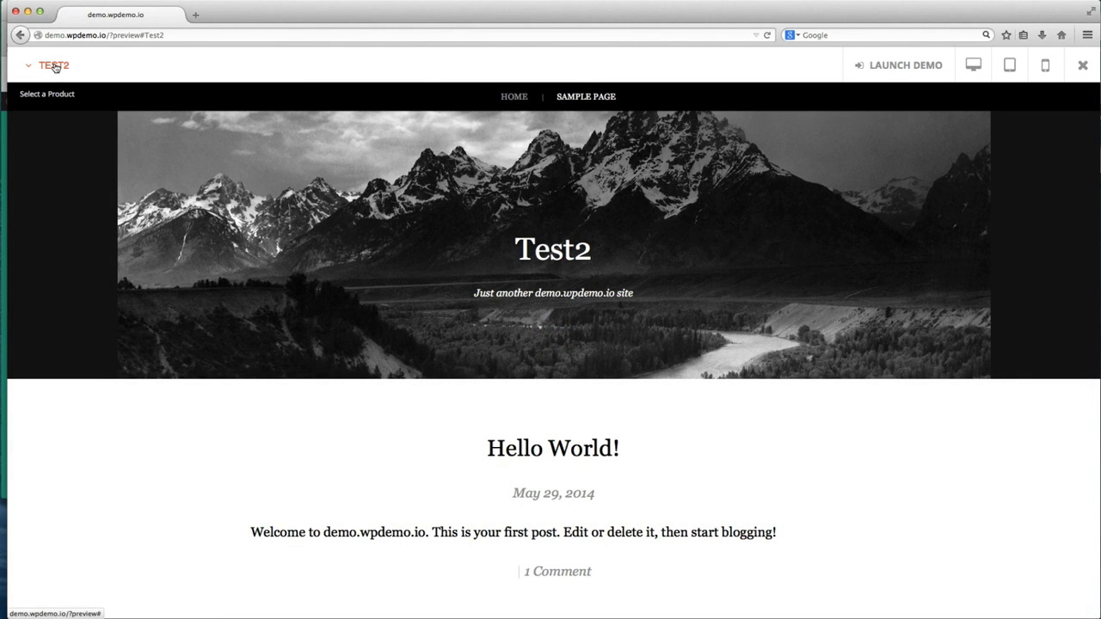
Switch the product back to HELLO and Launch Demo to reveal the email/reCAPTCHA form
click(54, 65)
click(462, 127)
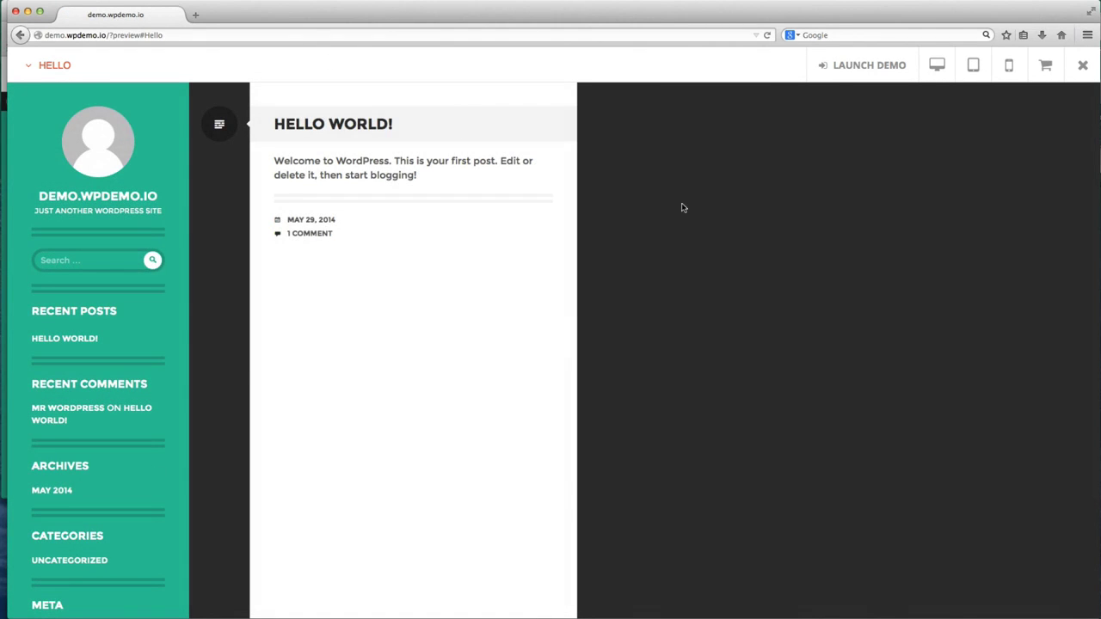
click(818, 78)
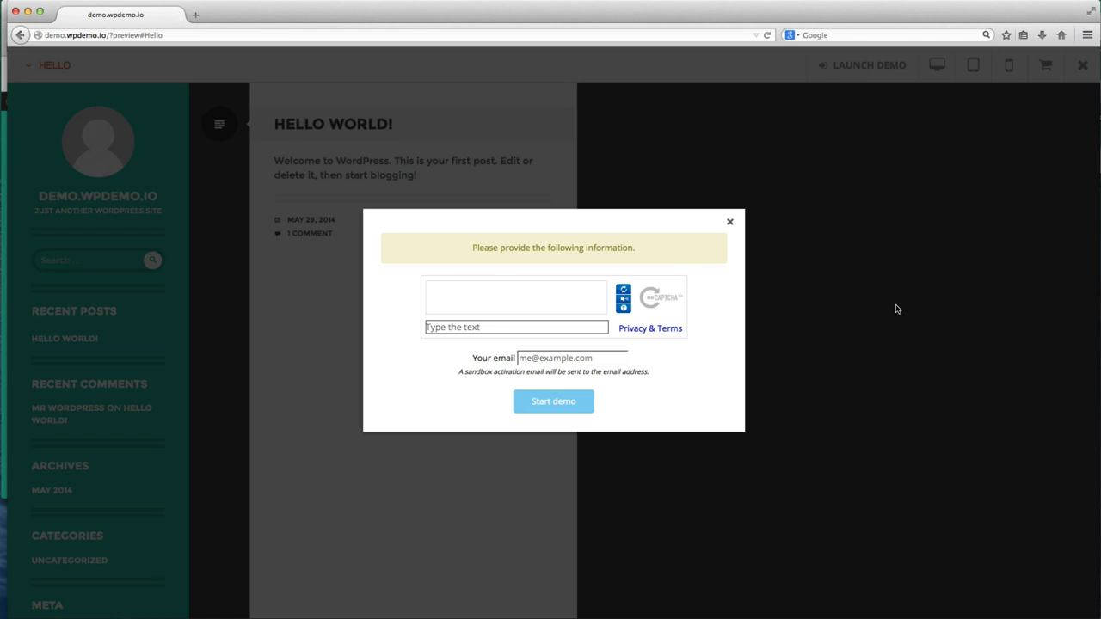
Return to Chrome and go to the WP Demo settings page
key(super+Tab)
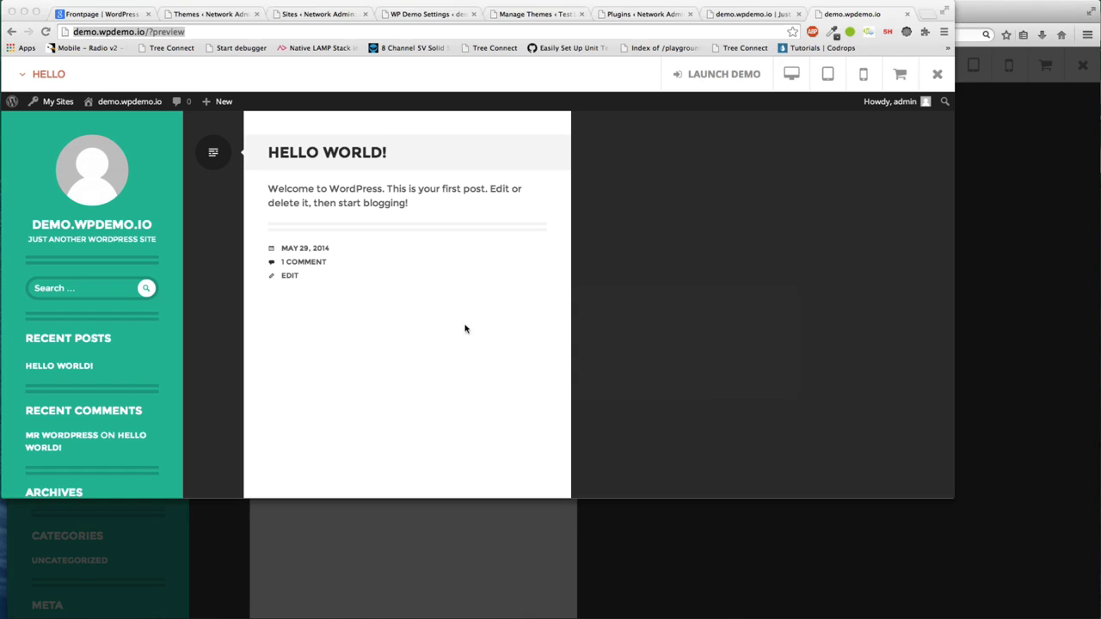
key(super+Tab)
click(201, 14)
click(291, 14)
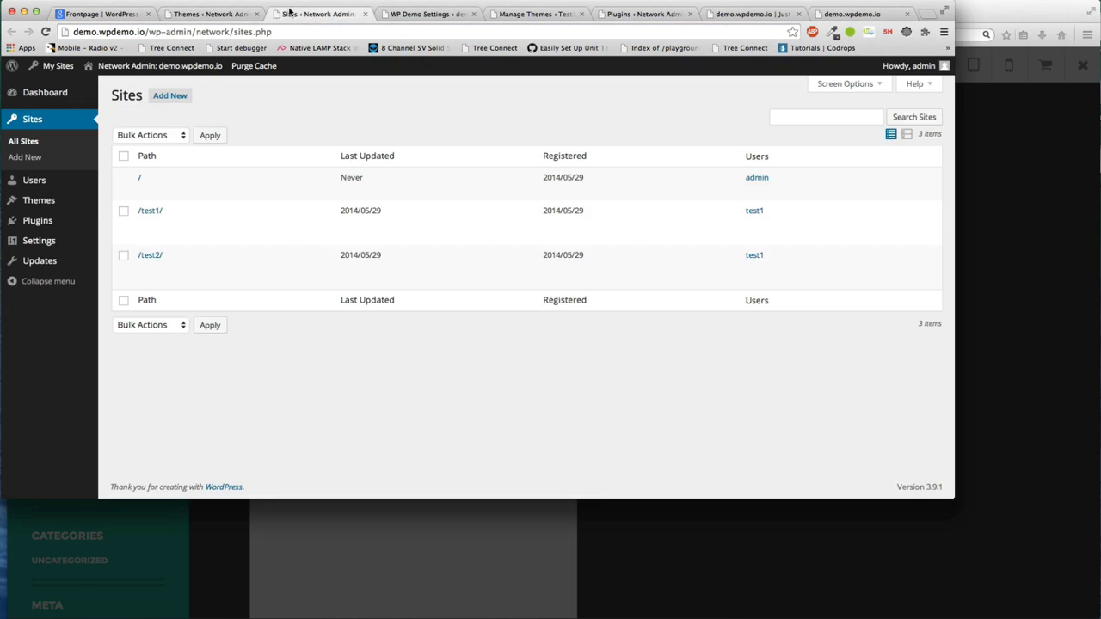
click(400, 14)
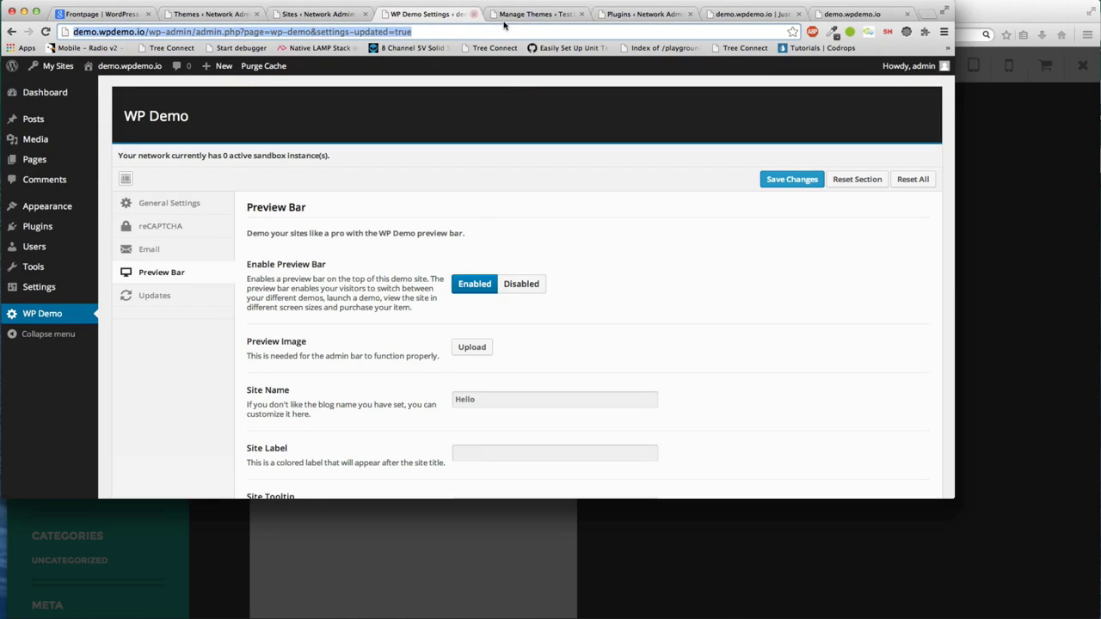
Set Email and reCAPTCHA to Disabled and save the settings
click(149, 249)
click(522, 279)
click(190, 247)
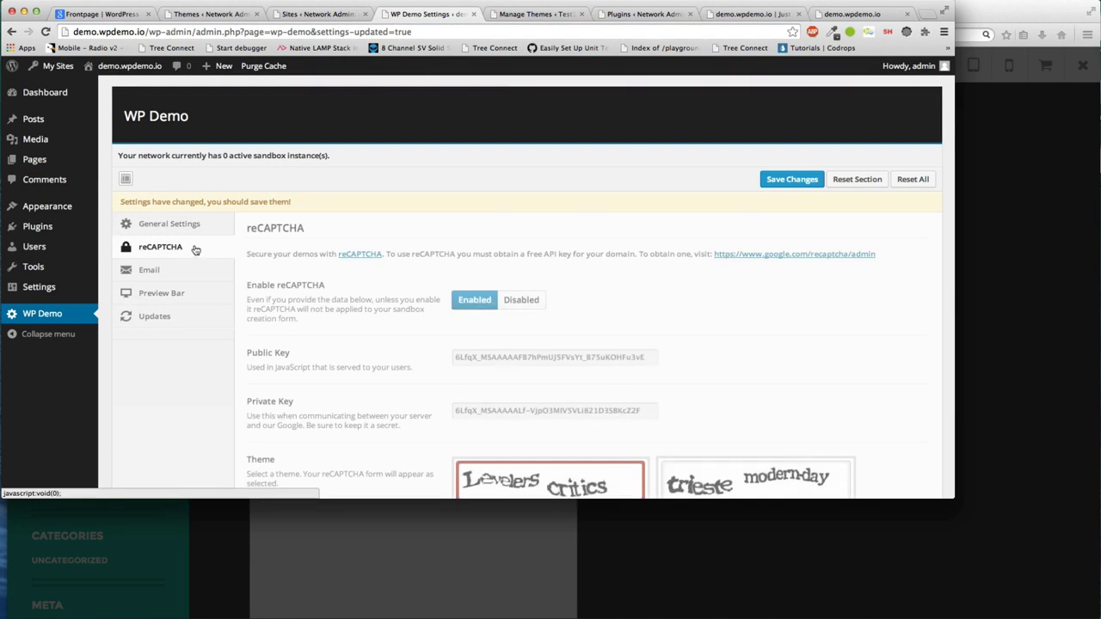
click(522, 300)
click(793, 179)
key(super+Tab)
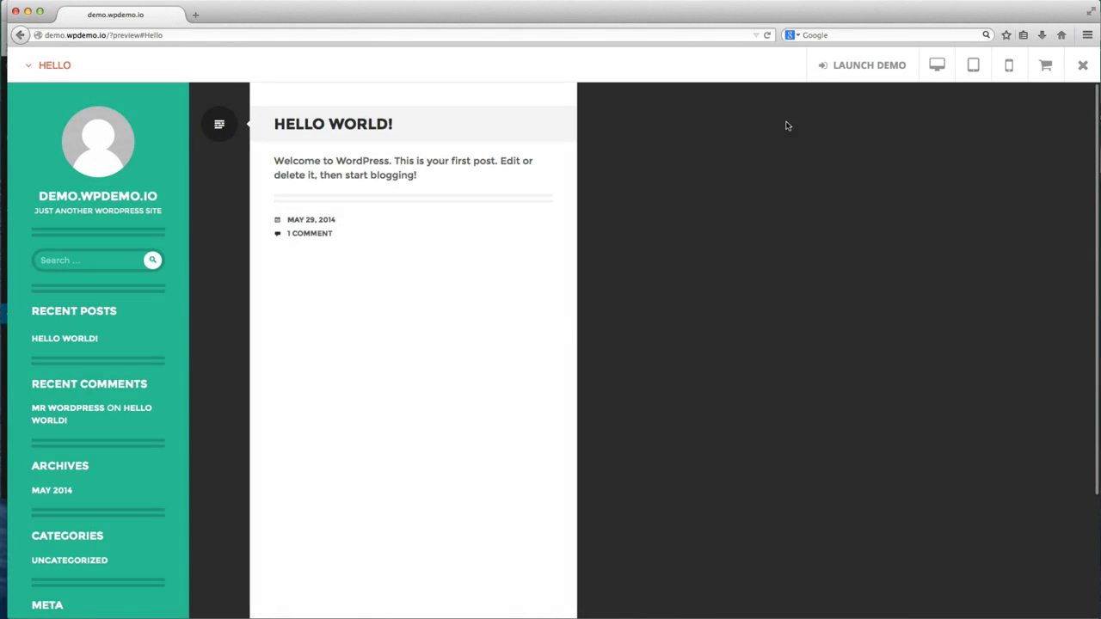
Launch a visitor sandbox, close the preview bar over its Dashboard, and select its address
click(879, 67)
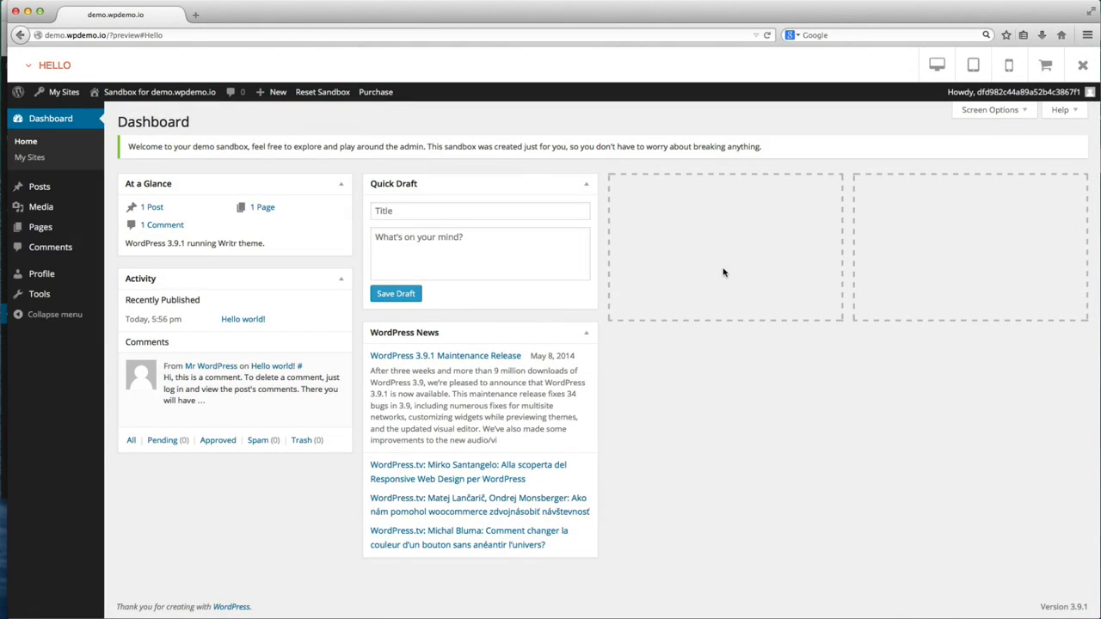
mouse_move(1028, 95)
click(1084, 62)
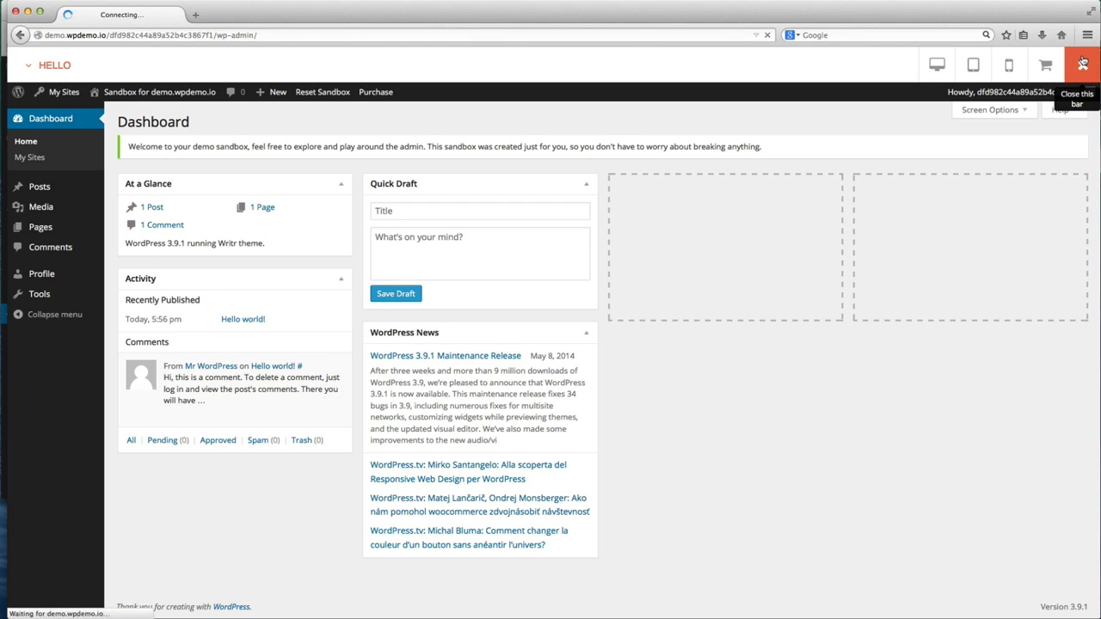
click(150, 35)
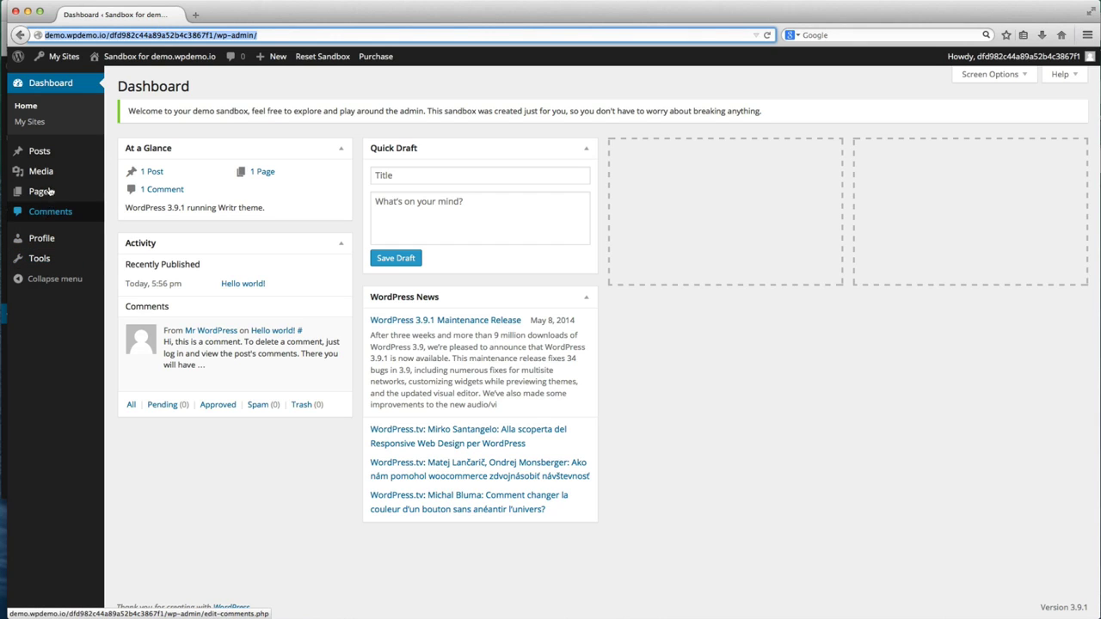
mouse_move(50, 181)
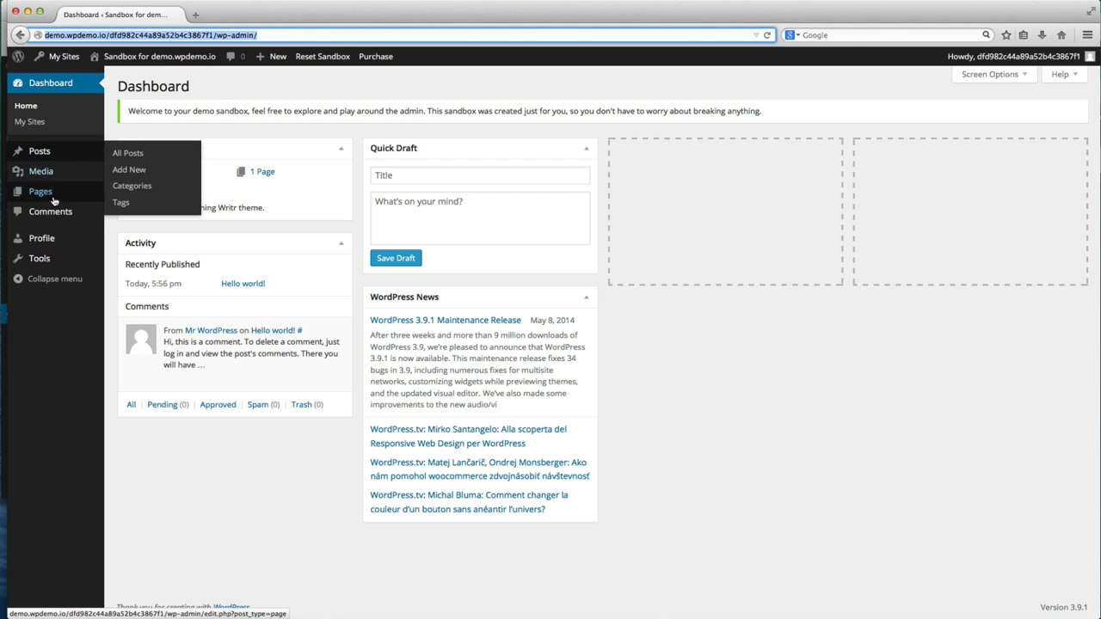